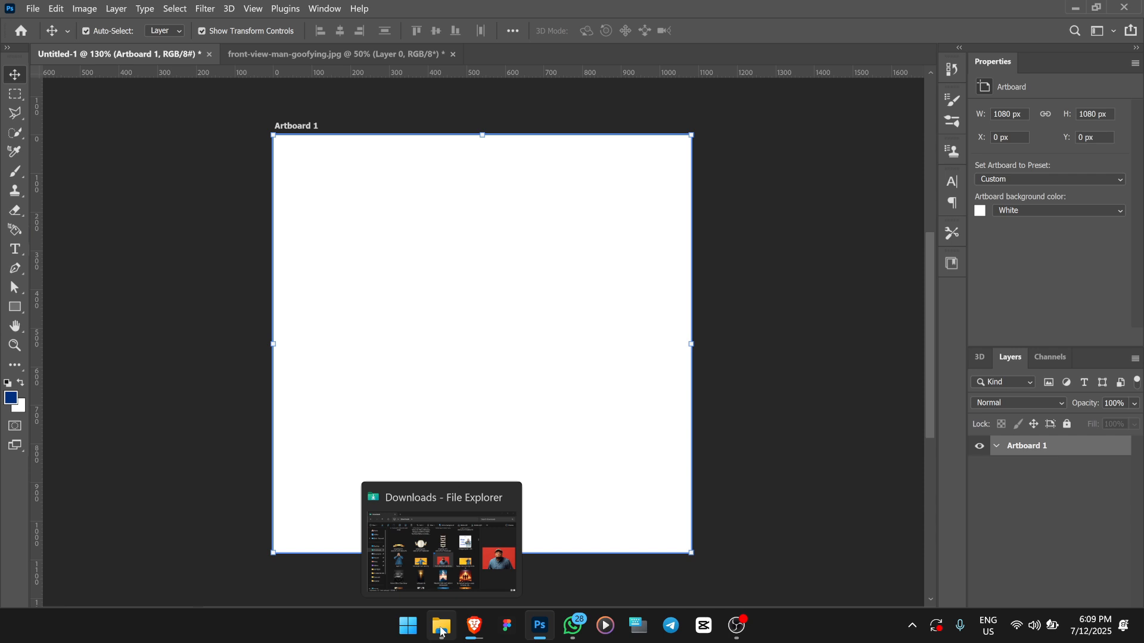
Step: Place the front-view-man-goofying photo from the Downloads folder onto Artboard 1 and commit the placement
{"action": "left_click", "coordinate": [441, 631]}
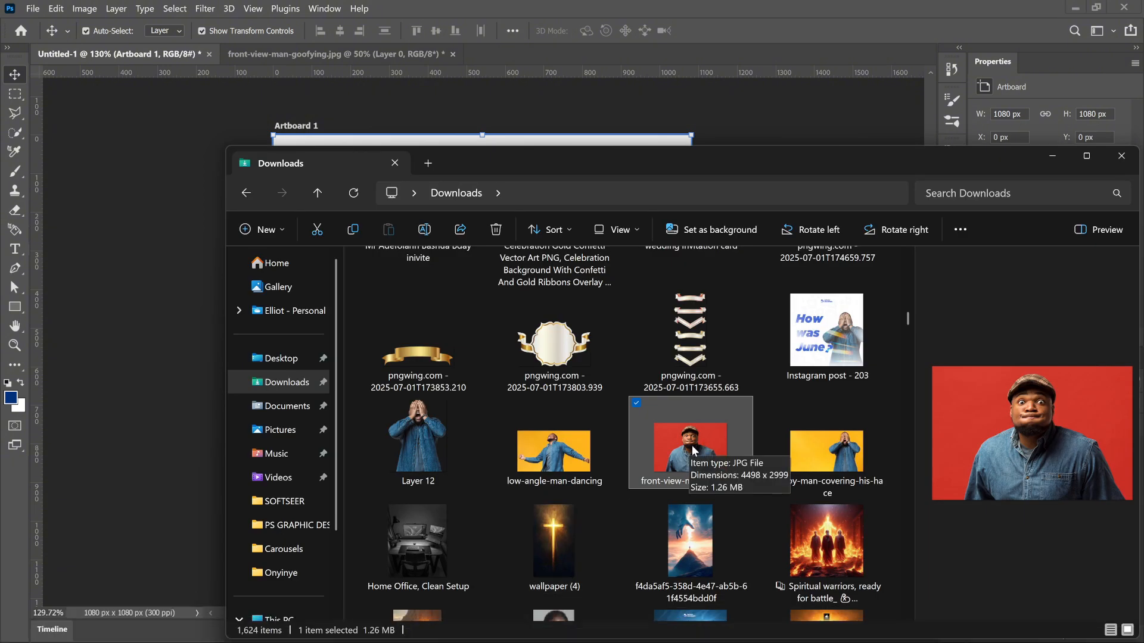
{"action": "left_click_drag", "start_coordinate": [694, 451], "coordinate": [145, 367]}
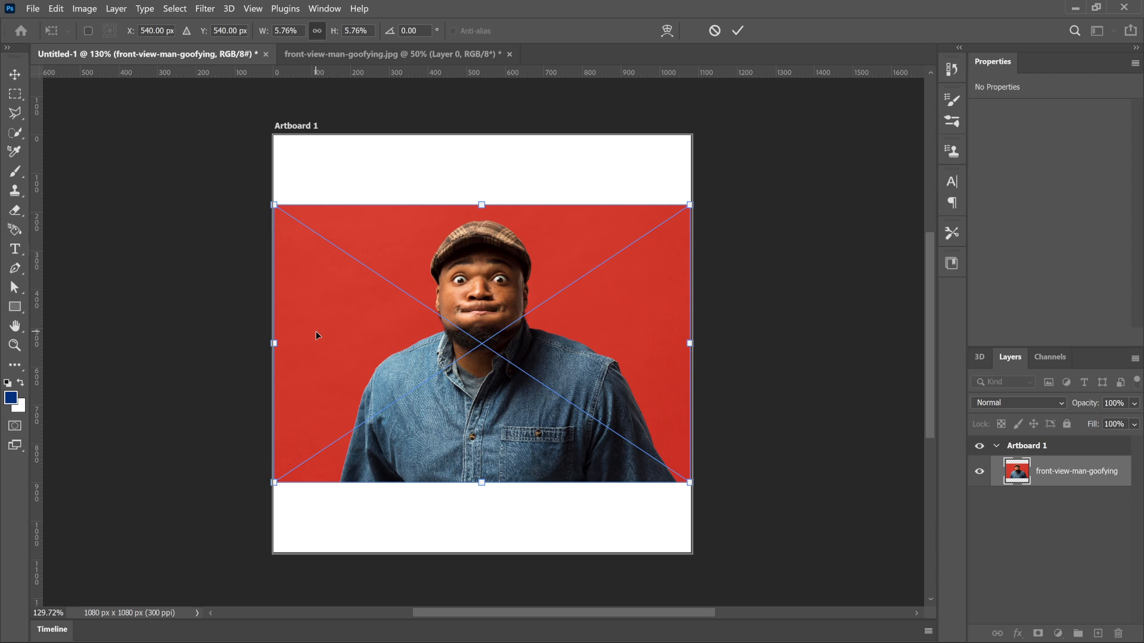
{"action": "left_click", "coordinate": [739, 31]}
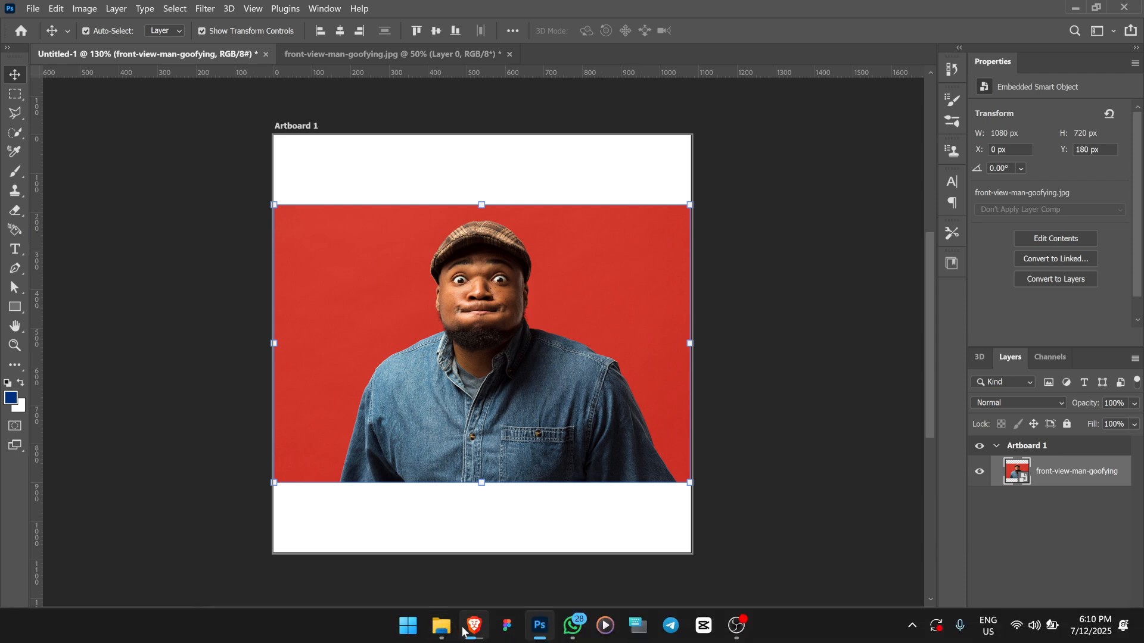
{"action": "mouse_move", "coordinate": [444, 631]}
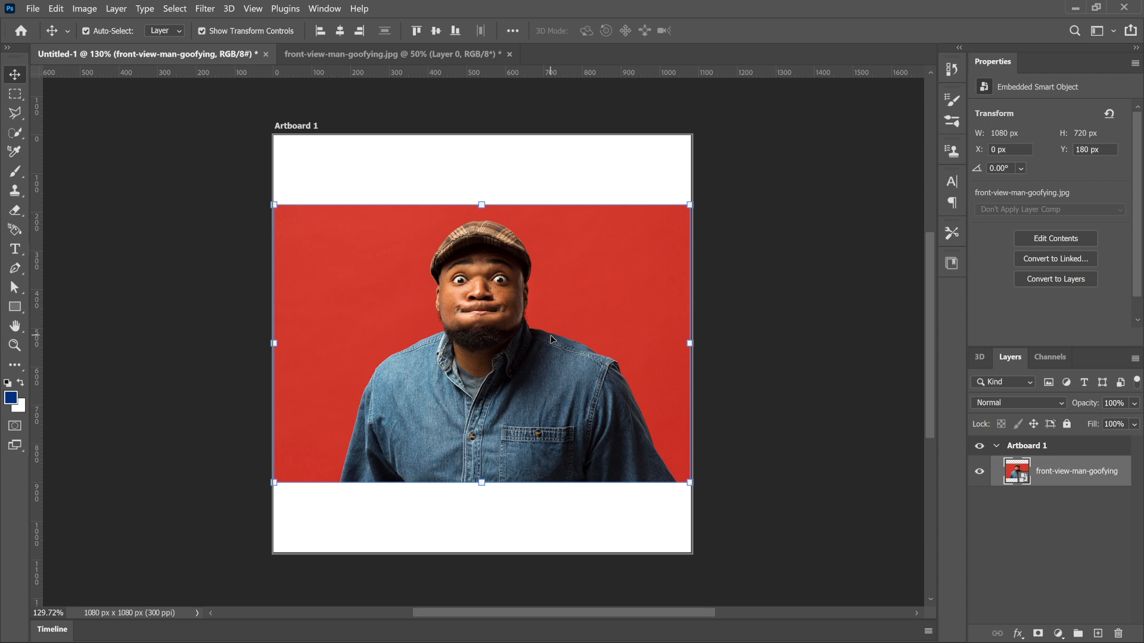
Step: Align the placed photo to the top edge of the artboard
{"action": "left_click_drag", "start_coordinate": [550, 339], "coordinate": [550, 326]}
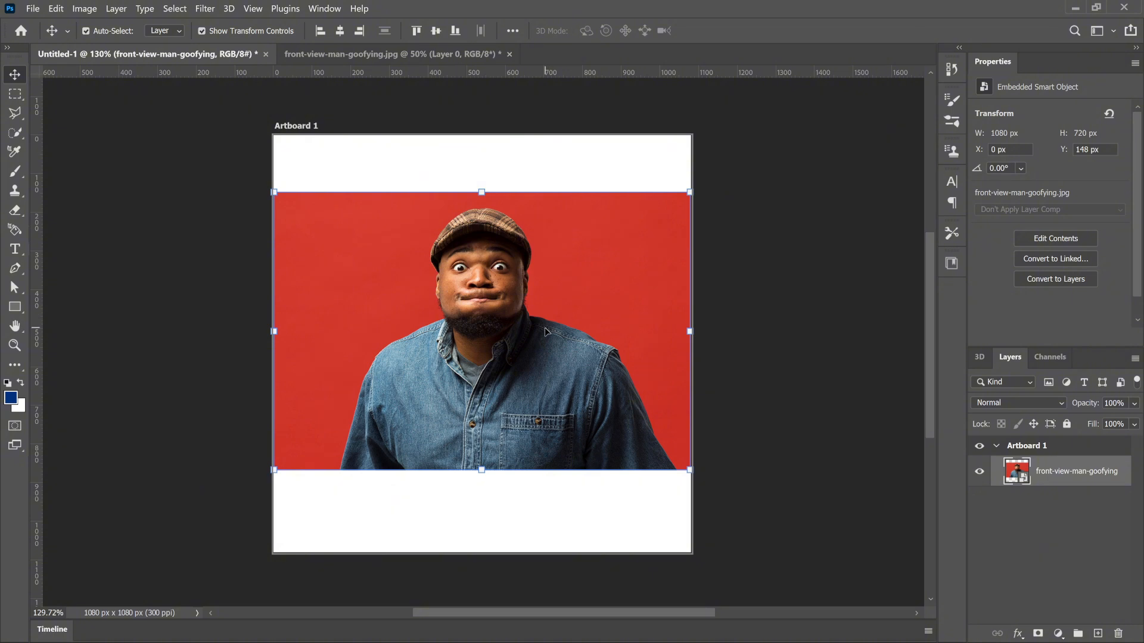
{"action": "left_click", "coordinate": [419, 34]}
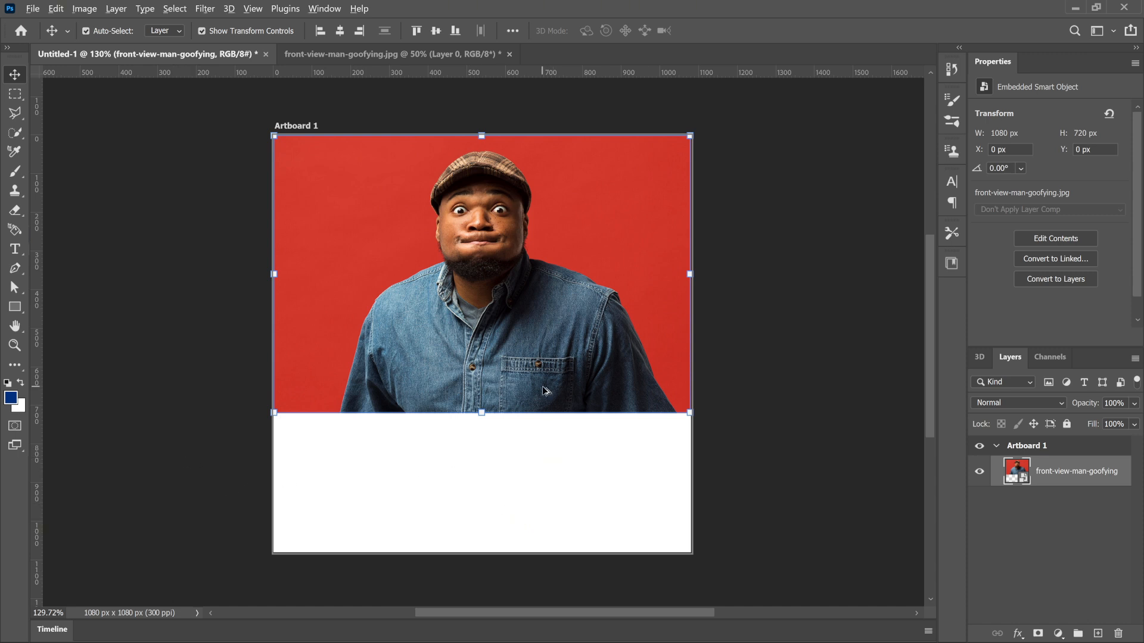
{"action": "scroll", "coordinate": [542, 386], "scroll_direction": "up", "scroll_amount": 3}
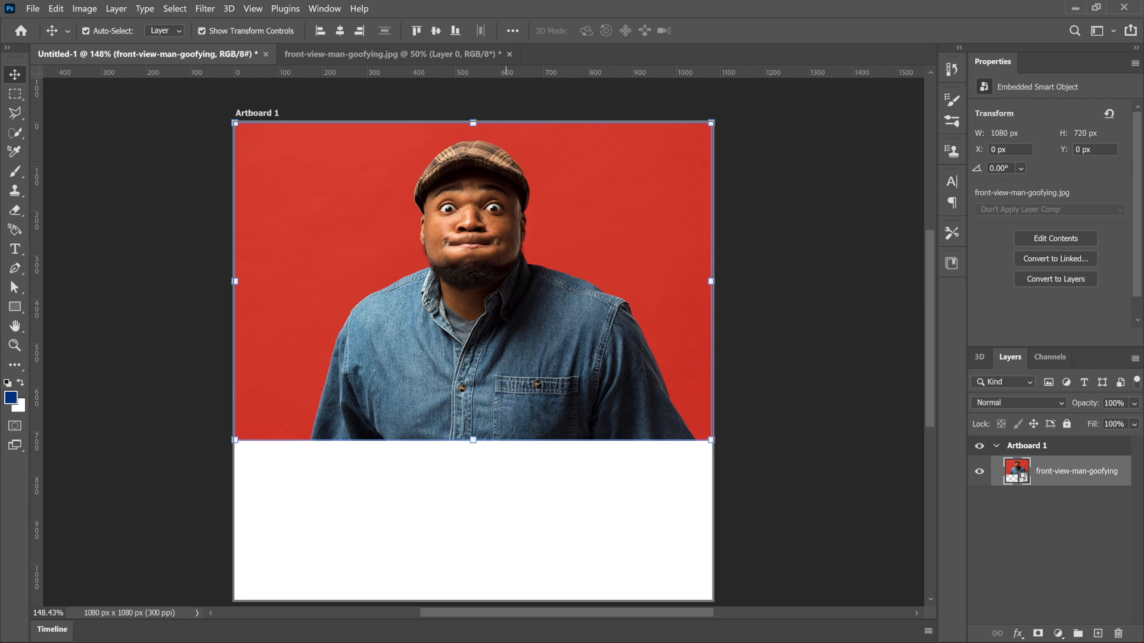
Step: Open front-view-man-goofying.jpg from Downloads in Adobe Photoshop 2022 as its own document and duplicate Layer 0
{"action": "left_click", "coordinate": [451, 630]}
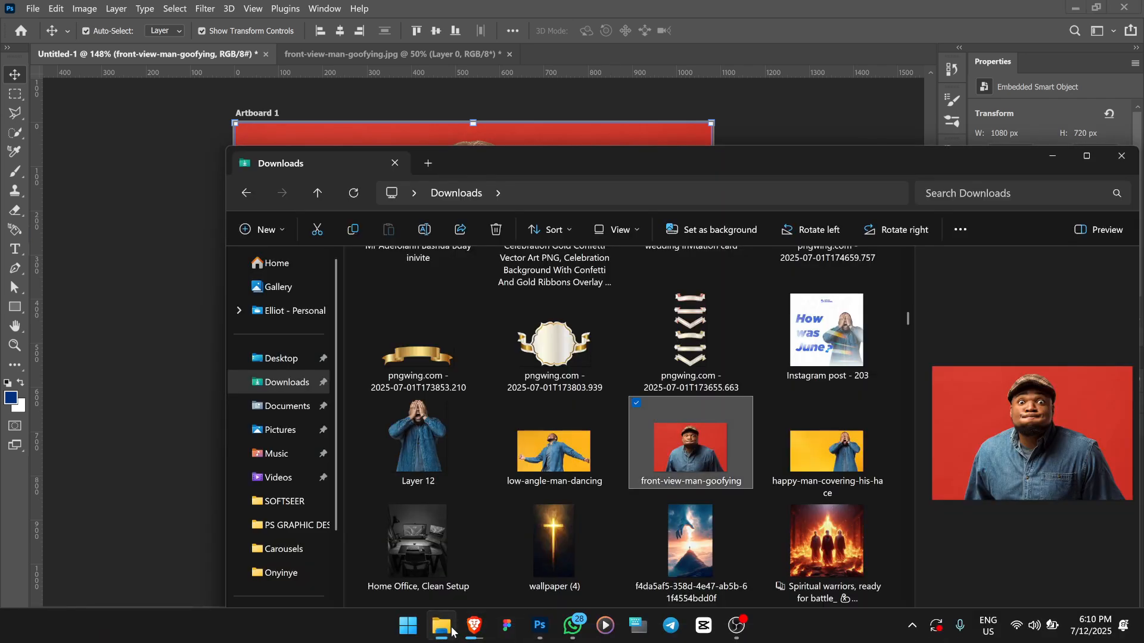
{"action": "right_click", "coordinate": [697, 438]}
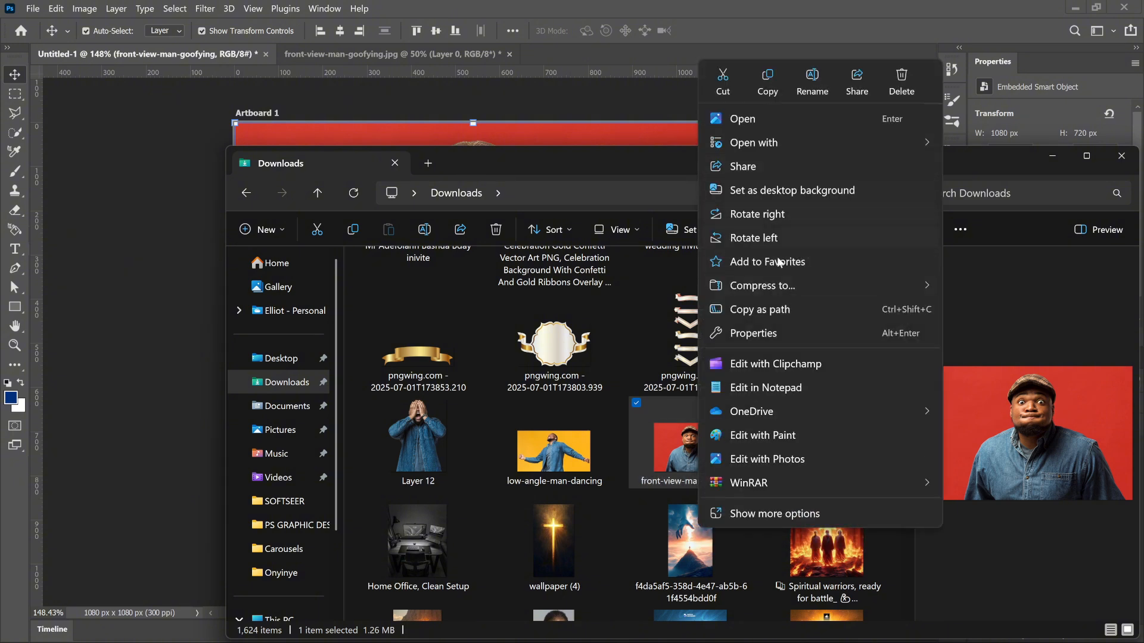
{"action": "mouse_move", "coordinate": [782, 146]}
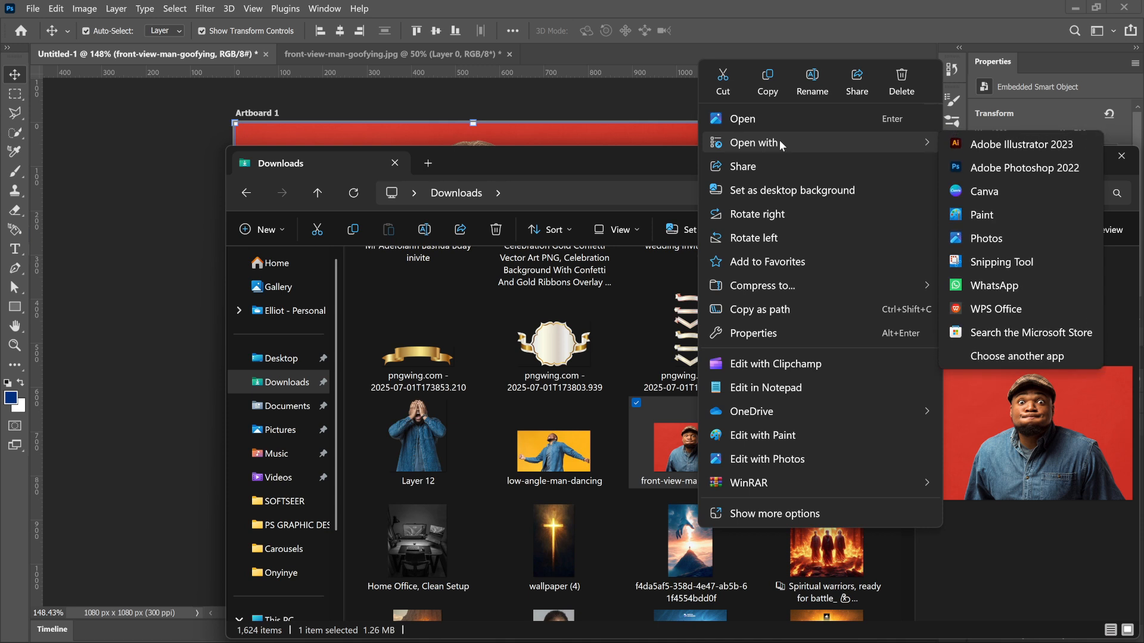
{"action": "left_click", "coordinate": [991, 169]}
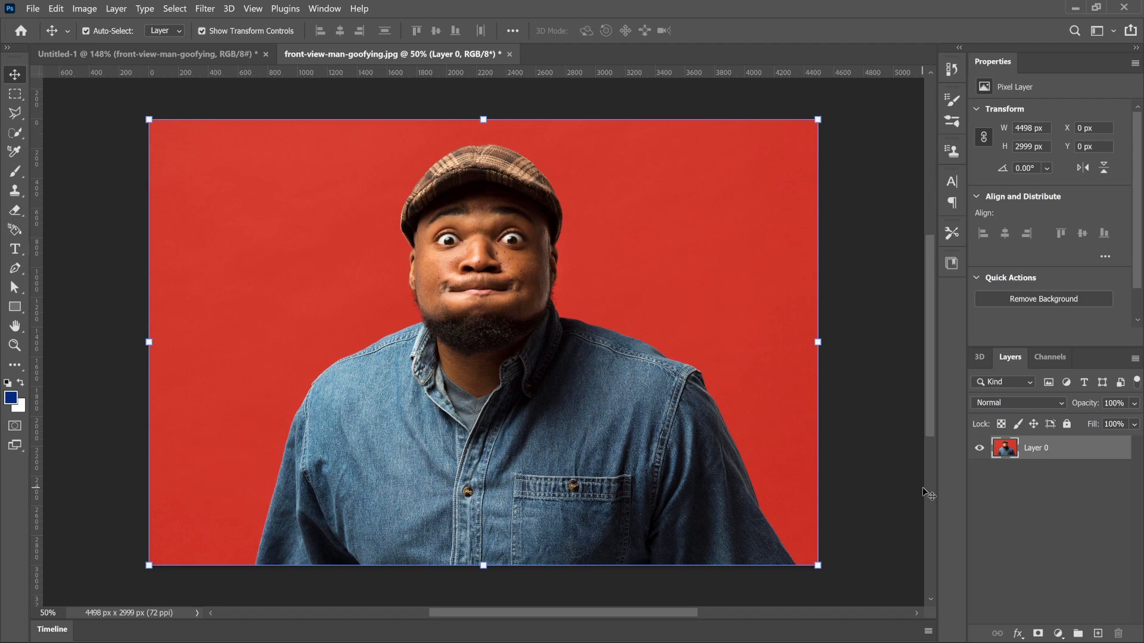
{"action": "key", "text": "ctrl"}
{"action": "key", "text": "ctrl+j"}
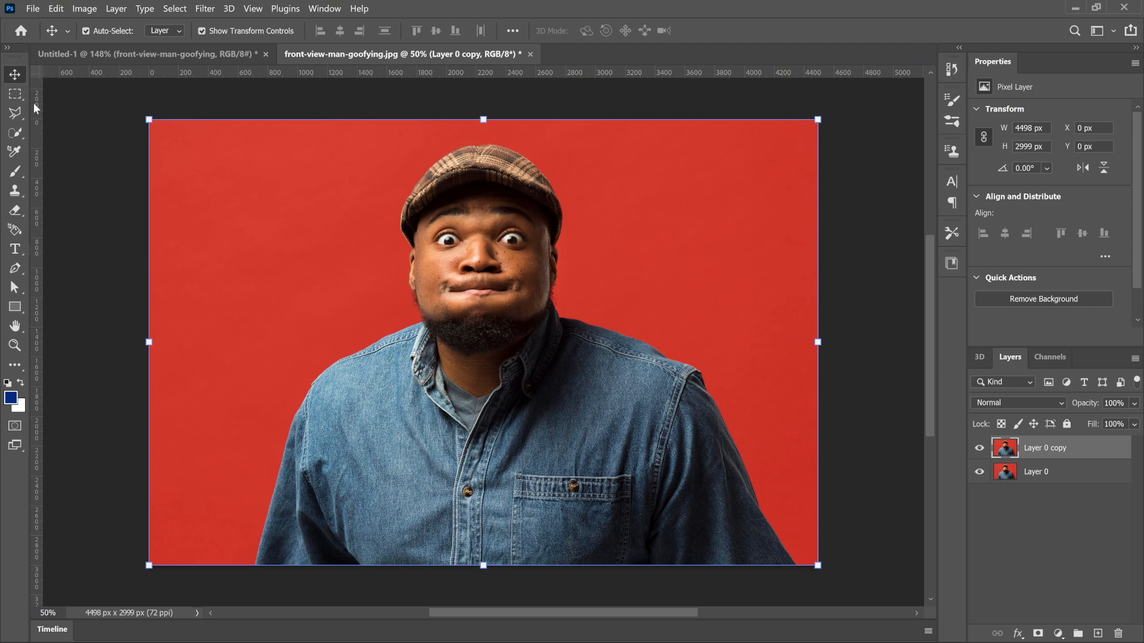
Step: Select the man on Layer 0 copy with the Quick Selection tool, using a 250 px brush
{"action": "left_click", "coordinate": [13, 132]}
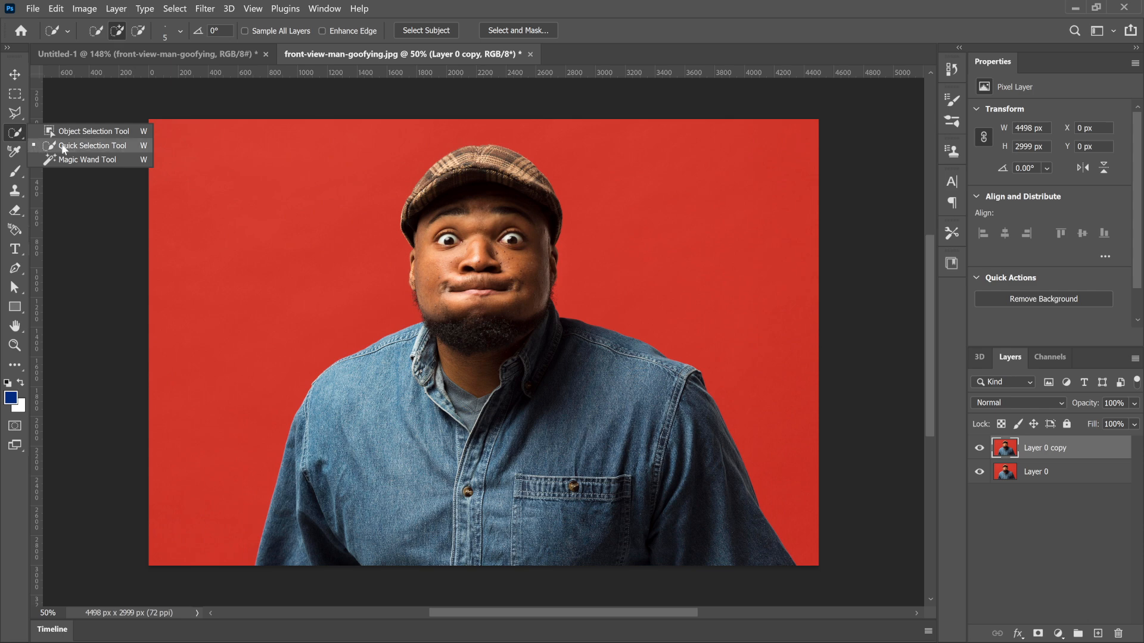
{"action": "left_click", "coordinate": [85, 148]}
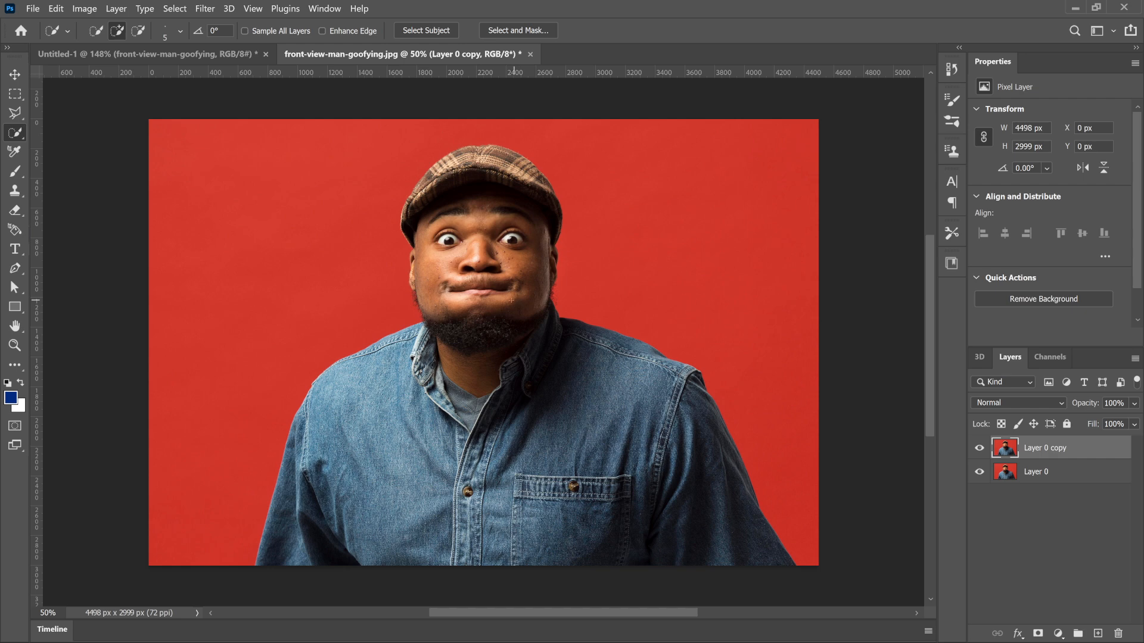
{"action": "left_click", "coordinate": [180, 31]}
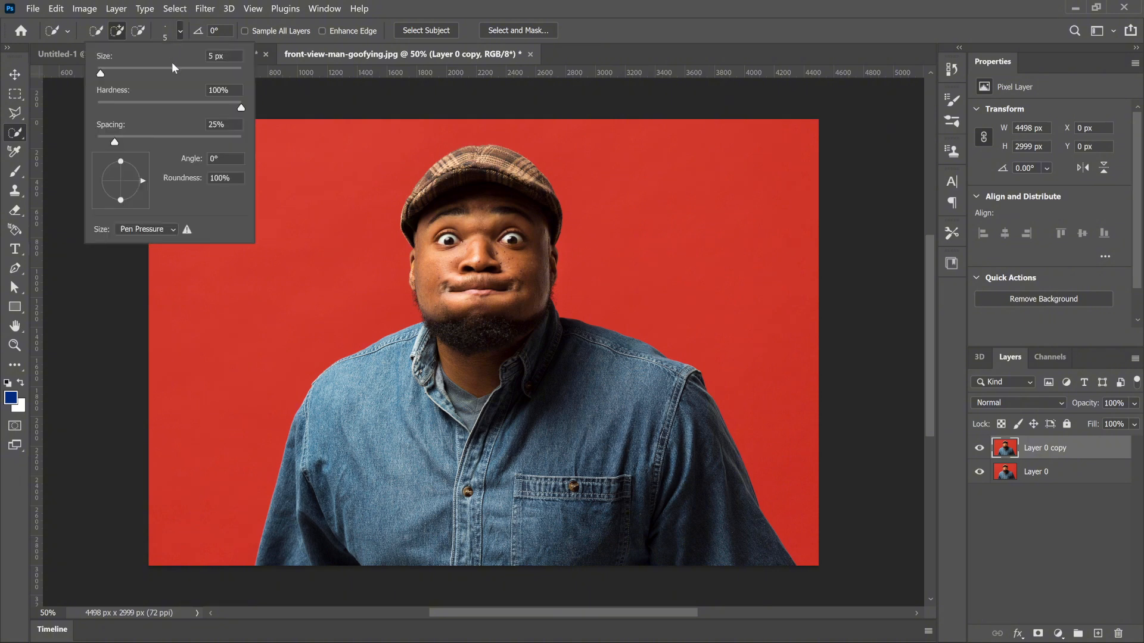
{"action": "left_click", "coordinate": [116, 73]}
{"action": "left_click_drag", "start_coordinate": [116, 73], "coordinate": [127, 74]}
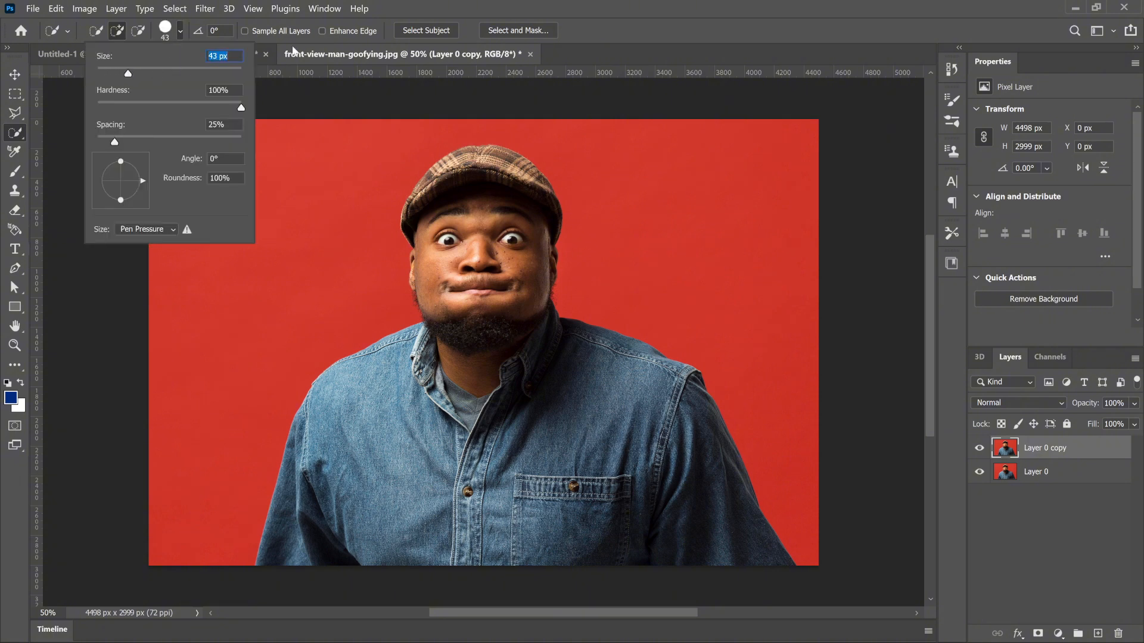
{"action": "left_click", "coordinate": [573, 11]}
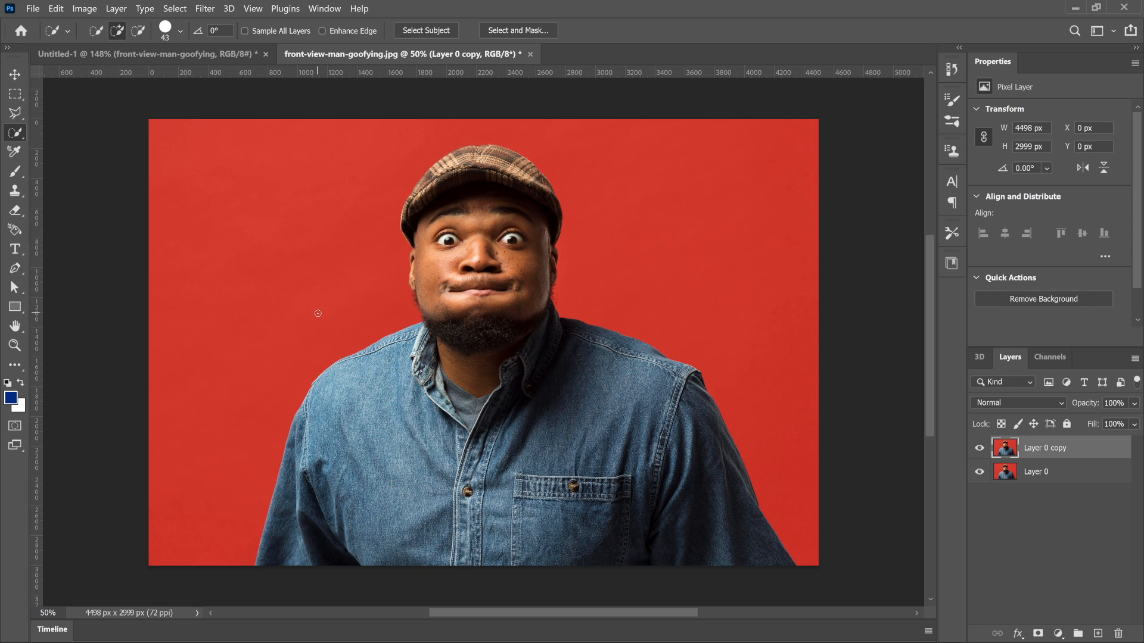
{"action": "key", "text": "bracketleft"}
{"action": "key", "text": "bracketleft"}
{"action": "key", "text": "bracketleft"}
{"action": "key", "text": "bracketleft"}
{"action": "key", "text": "bracketright"}
{"action": "key", "text": "bracketright"}
{"action": "key", "text": "bracketright"}
{"action": "key", "text": "bracketright"}
{"action": "key", "text": "bracketright"}
{"action": "key", "text": "bracketright"}
{"action": "key", "text": "bracketright"}
{"action": "key", "text": "bracketright"}
{"action": "key", "text": "bracketright"}
{"action": "key", "text": "bracketright"}
{"action": "key", "text": "bracketright"}
{"action": "key", "text": "bracketright"}
{"action": "key", "text": "bracketright"}
{"action": "key", "text": "bracketright"}
{"action": "mouse_move", "coordinate": [442, 177]}
{"action": "left_mouse_down"}
{"action": "mouse_move", "coordinate": [473, 181]}
{"action": "mouse_move", "coordinate": [533, 227]}
{"action": "mouse_move", "coordinate": [507, 262]}
{"action": "mouse_move", "coordinate": [451, 285]}
{"action": "mouse_move", "coordinate": [459, 310]}
{"action": "mouse_move", "coordinate": [502, 337]}
{"action": "mouse_move", "coordinate": [524, 332]}
{"action": "mouse_move", "coordinate": [579, 377]}
{"action": "mouse_move", "coordinate": [676, 394]}
{"action": "mouse_move", "coordinate": [653, 458]}
{"action": "mouse_move", "coordinate": [690, 522]}
{"action": "mouse_move", "coordinate": [470, 441]}
{"action": "mouse_move", "coordinate": [440, 411]}
{"action": "mouse_move", "coordinate": [417, 470]}
{"action": "mouse_move", "coordinate": [432, 499]}
{"action": "left_mouse_up"}
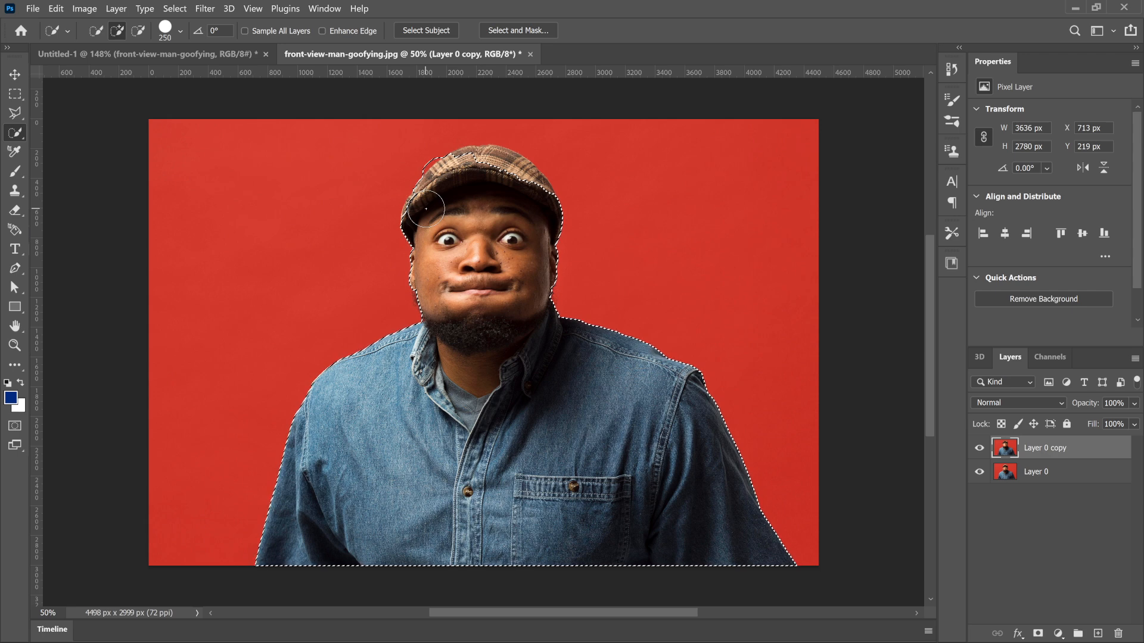
Step: Extend the selection over the missing upper part of the cap with a 125 px brush
{"action": "scroll", "coordinate": [426, 209], "scroll_direction": "up", "scroll_amount": 1}
{"action": "scroll", "coordinate": [425, 209], "scroll_direction": "up", "scroll_amount": 12}
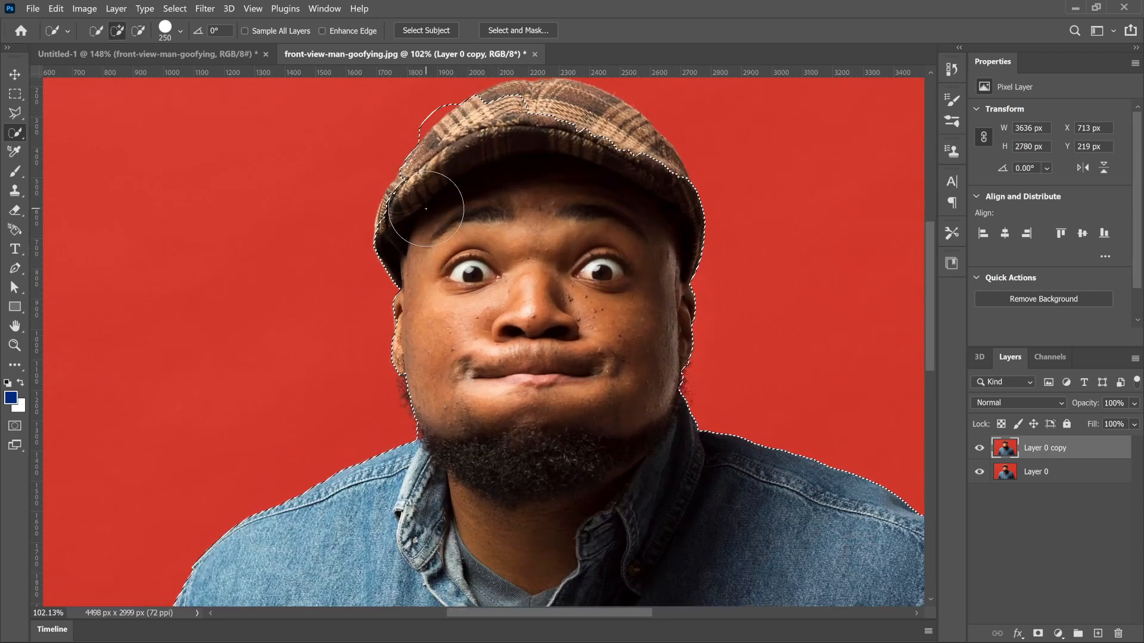
{"action": "scroll", "coordinate": [426, 209], "scroll_direction": "up", "scroll_amount": 1}
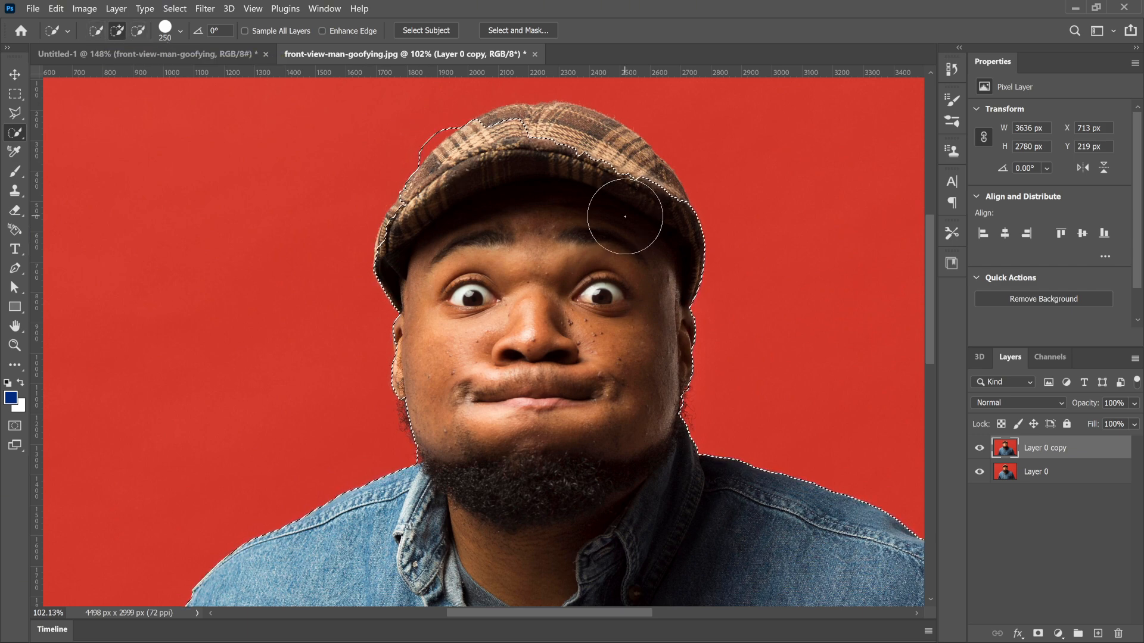
{"action": "key", "text": "bracketleft"}
{"action": "key", "text": "bracketleft"}
{"action": "key", "text": "bracketleft"}
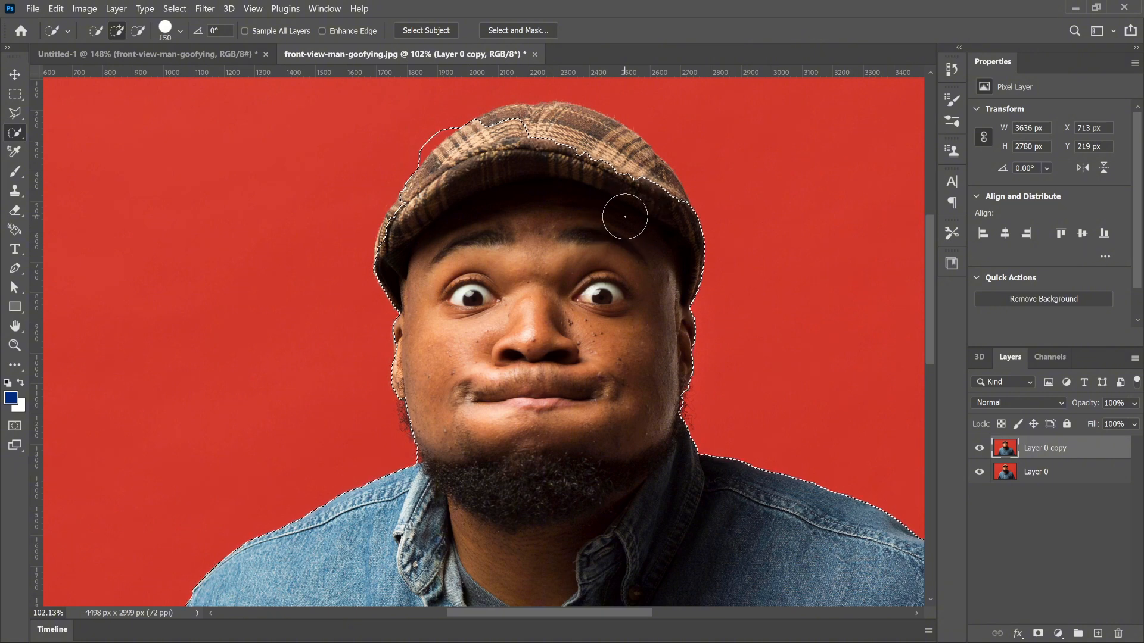
{"action": "key", "text": "bracketleft"}
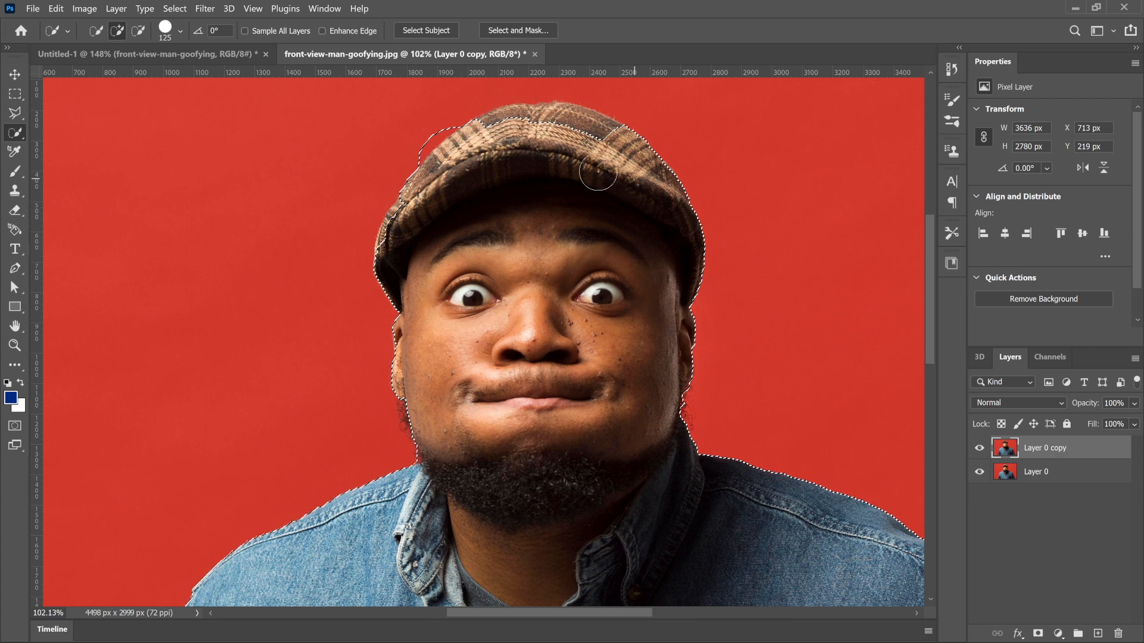
{"action": "left_click_drag", "start_coordinate": [526, 141], "coordinate": [563, 139]}
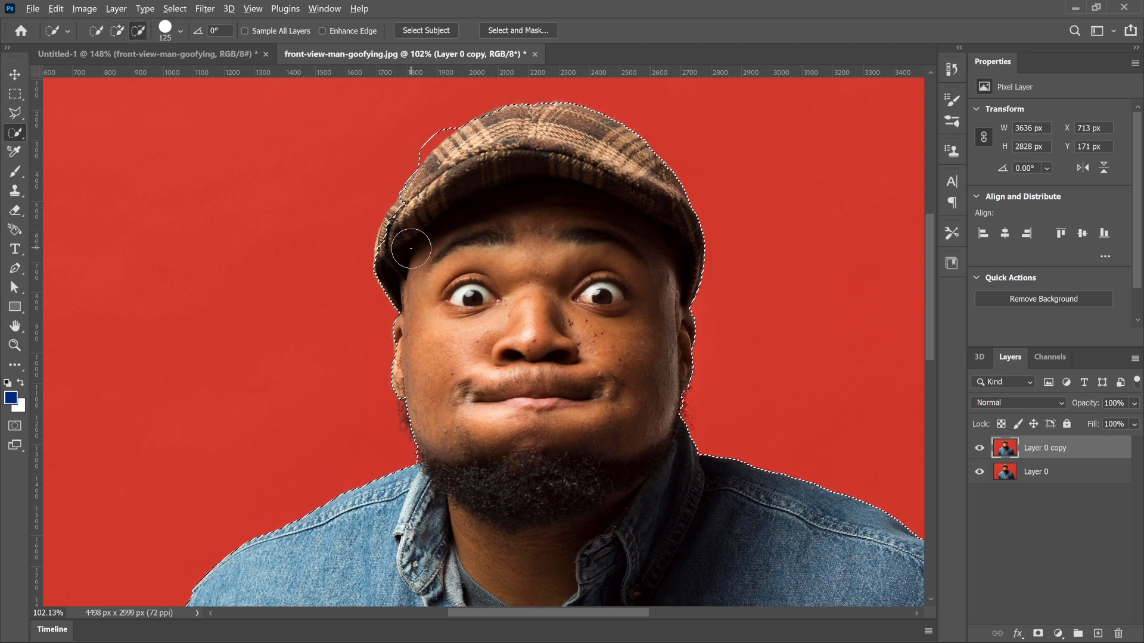
Step: Subtract the red background beside the cap's upper-left edge from the selection, refining with a 25 px brush
{"action": "scroll", "coordinate": [411, 248], "scroll_direction": "up", "scroll_amount": 2}
{"action": "scroll", "coordinate": [411, 248], "scroll_direction": "up", "scroll_amount": 3}
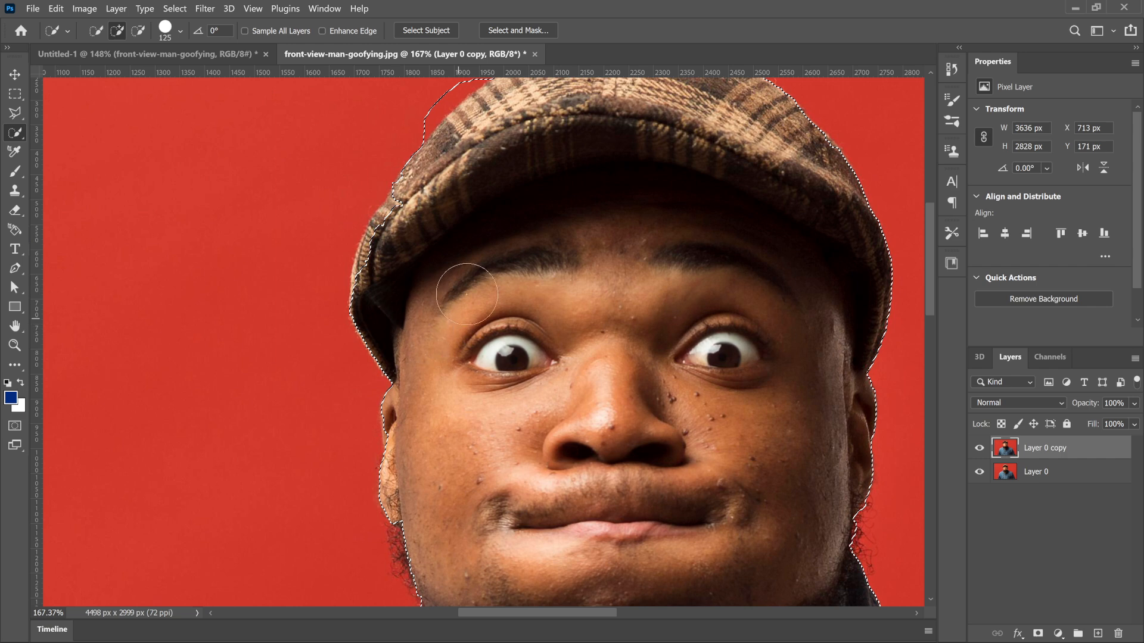
{"action": "scroll", "coordinate": [449, 249], "scroll_direction": "up", "scroll_amount": 4}
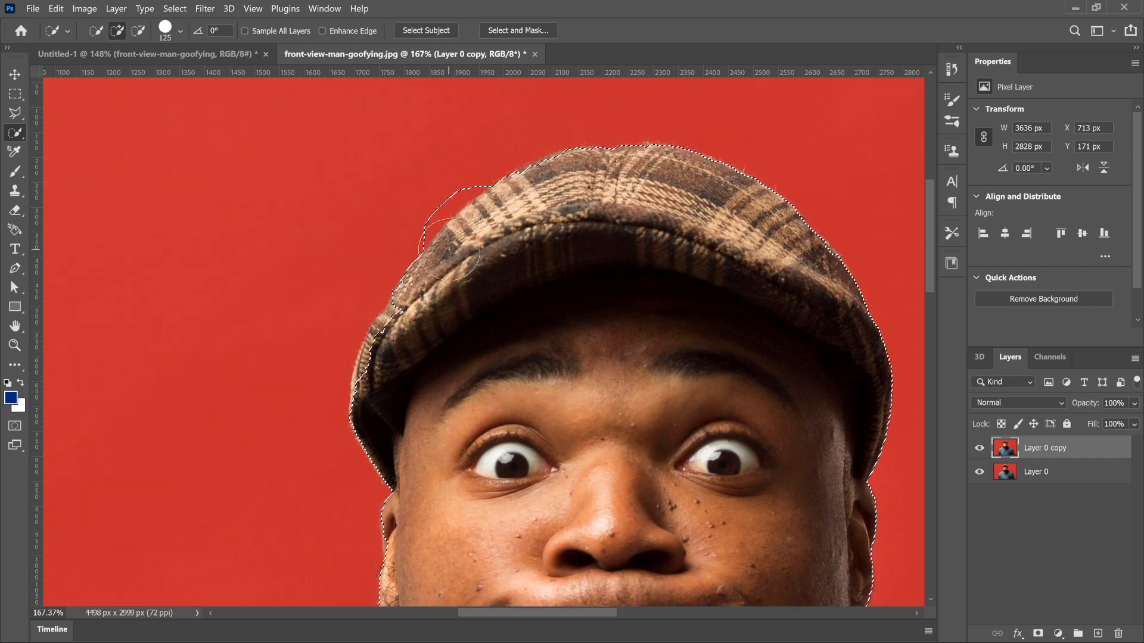
{"action": "key", "text": "bracketleft"}
{"action": "key", "text": "bracketleft"}
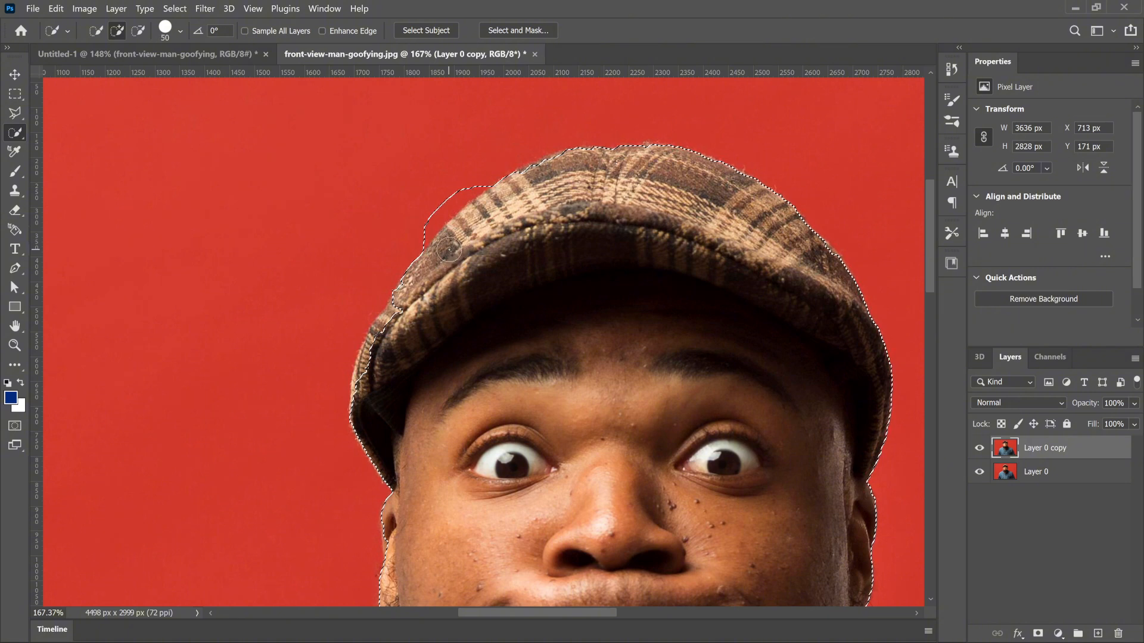
{"action": "key", "text": "bracketleft"}
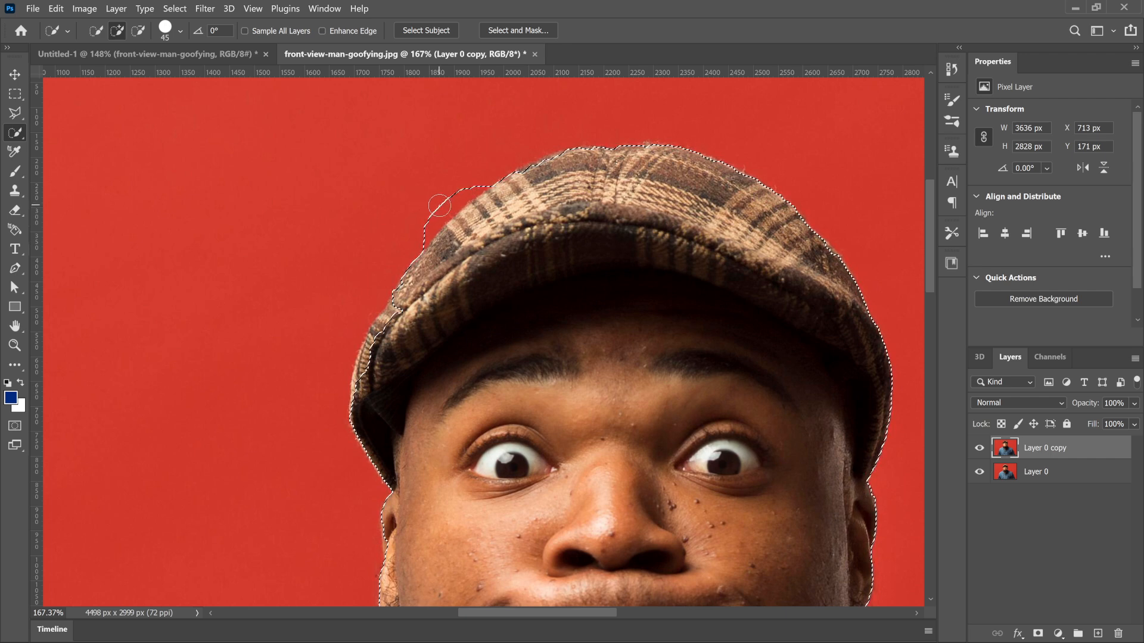
{"action": "key", "text": "alt"}
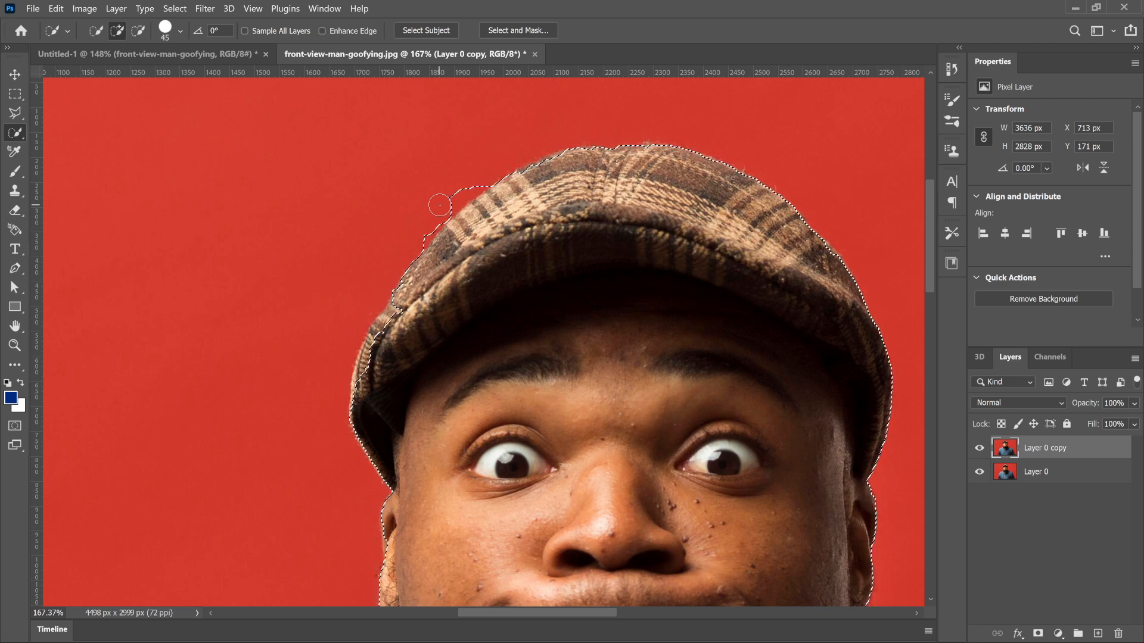
{"action": "key", "text": "bracketleft"}
{"action": "key", "text": "bracketleft"}
{"action": "key", "text": "bracketleft"}
{"action": "key", "text": "bracketleft"}
{"action": "key", "text": "alt"}
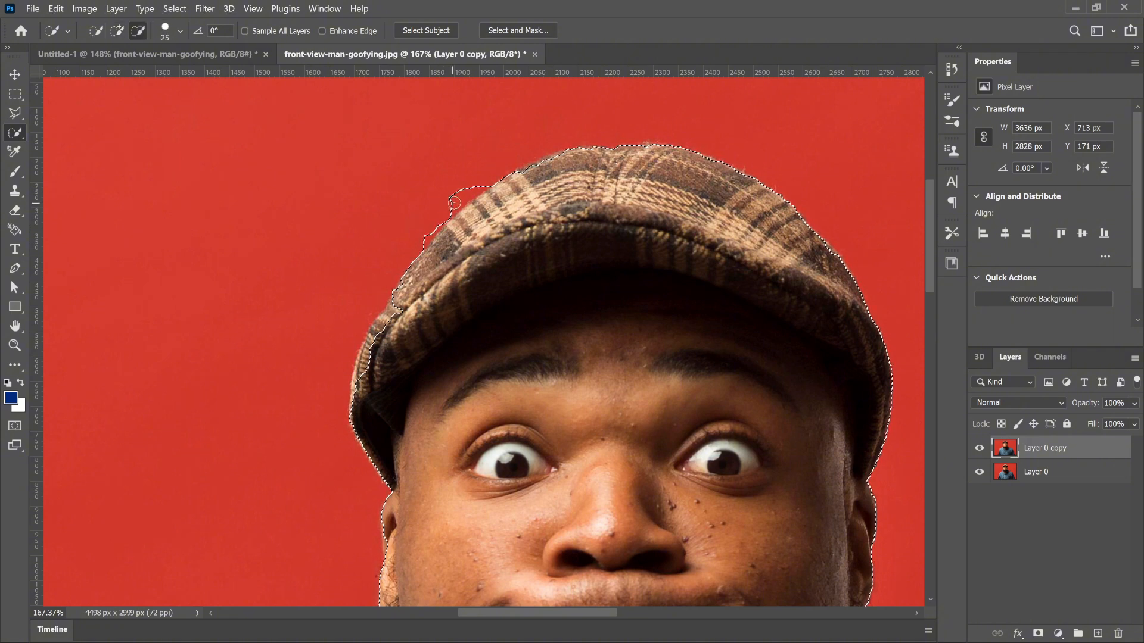
{"action": "left_click_drag", "start_coordinate": [454, 203], "coordinate": [462, 190]}
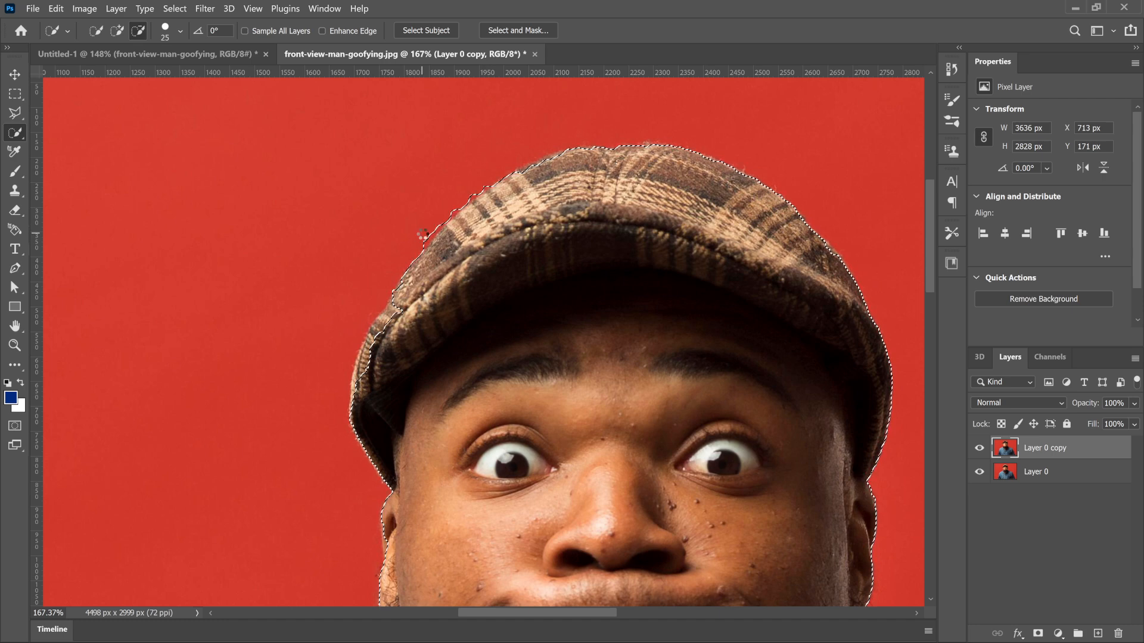
Step: Add the missed strip along the cap's lower-left edge to the selection with the 25 px brush
{"action": "scroll", "coordinate": [422, 234], "scroll_direction": "up", "scroll_amount": 3}
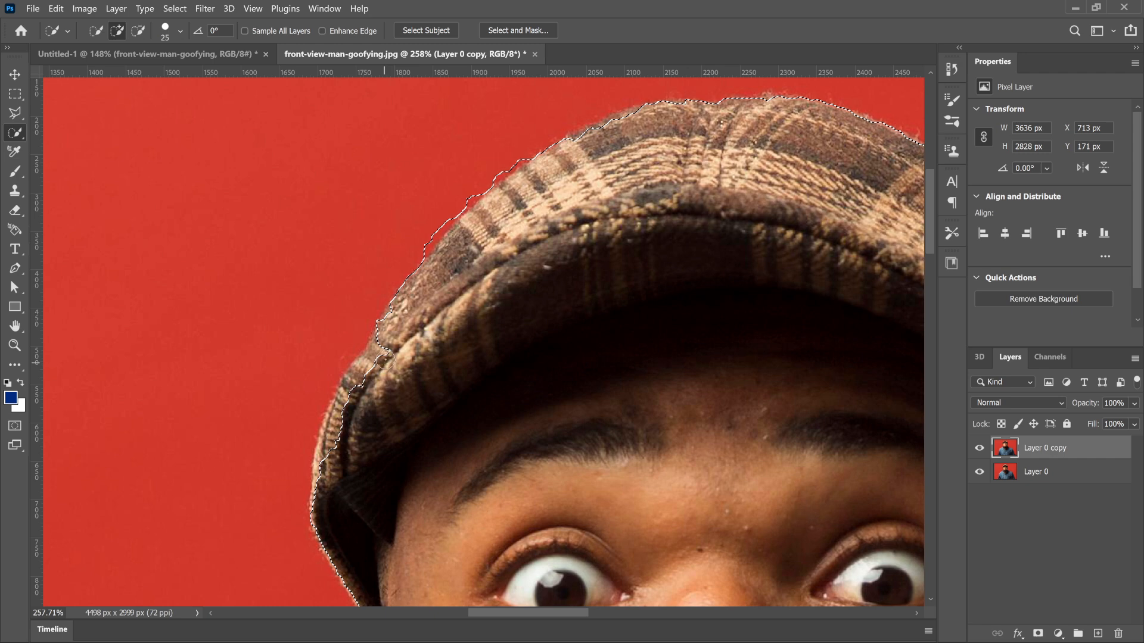
{"action": "left_click_drag", "start_coordinate": [385, 361], "coordinate": [325, 468]}
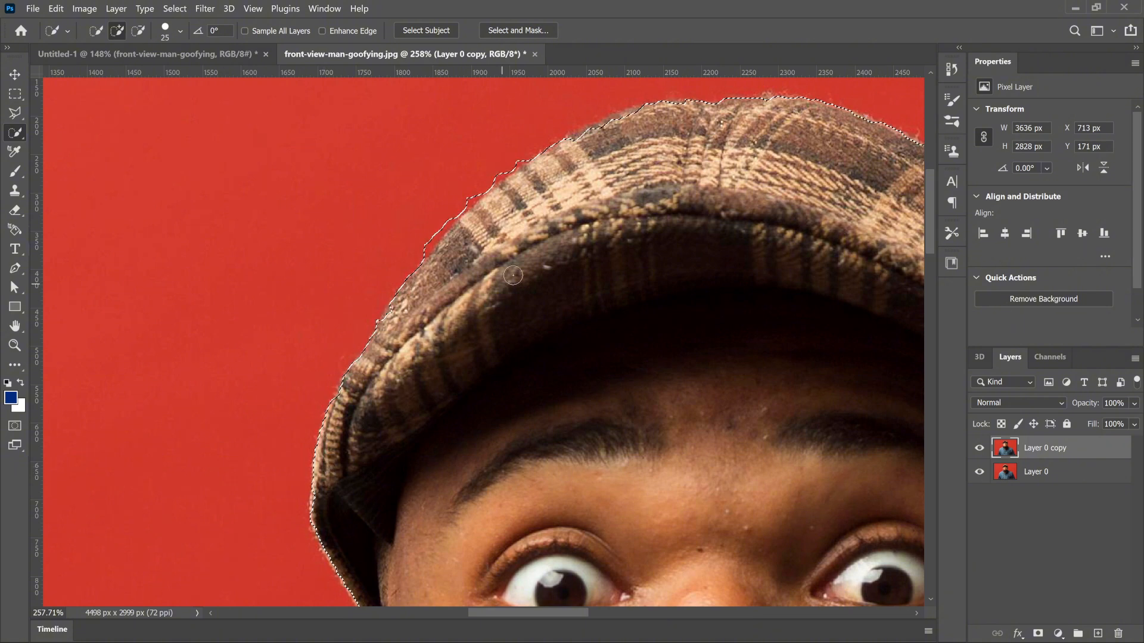
{"action": "scroll", "coordinate": [587, 226], "scroll_direction": "up", "scroll_amount": 1}
{"action": "scroll", "coordinate": [586, 225], "scroll_direction": "right", "scroll_amount": 1}
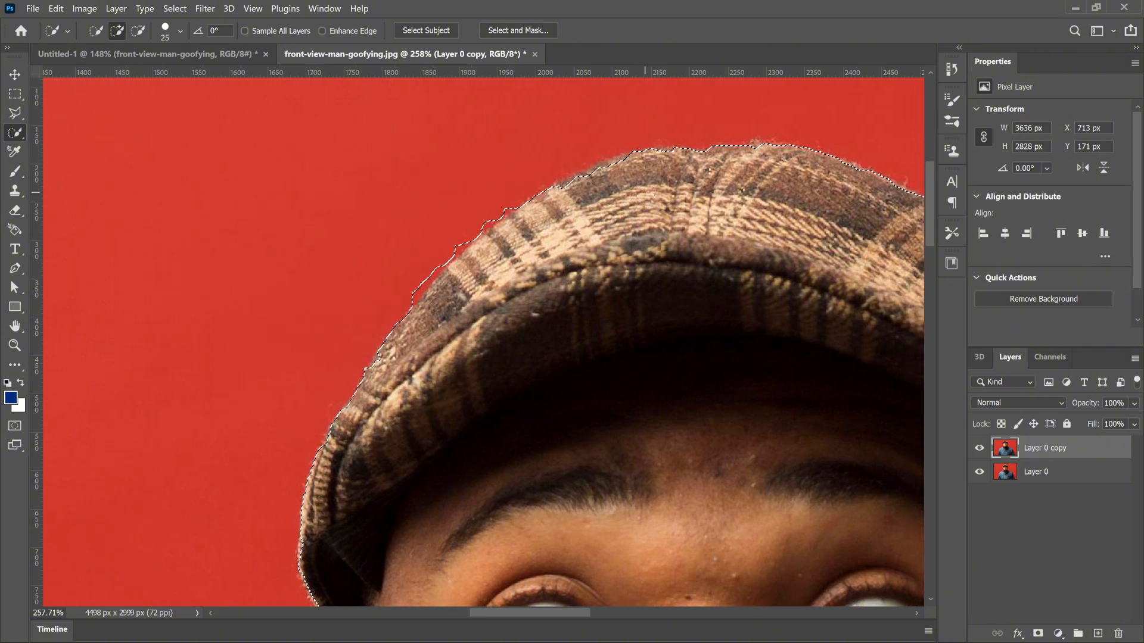
{"action": "scroll", "coordinate": [645, 192], "scroll_direction": "up", "scroll_amount": 1}
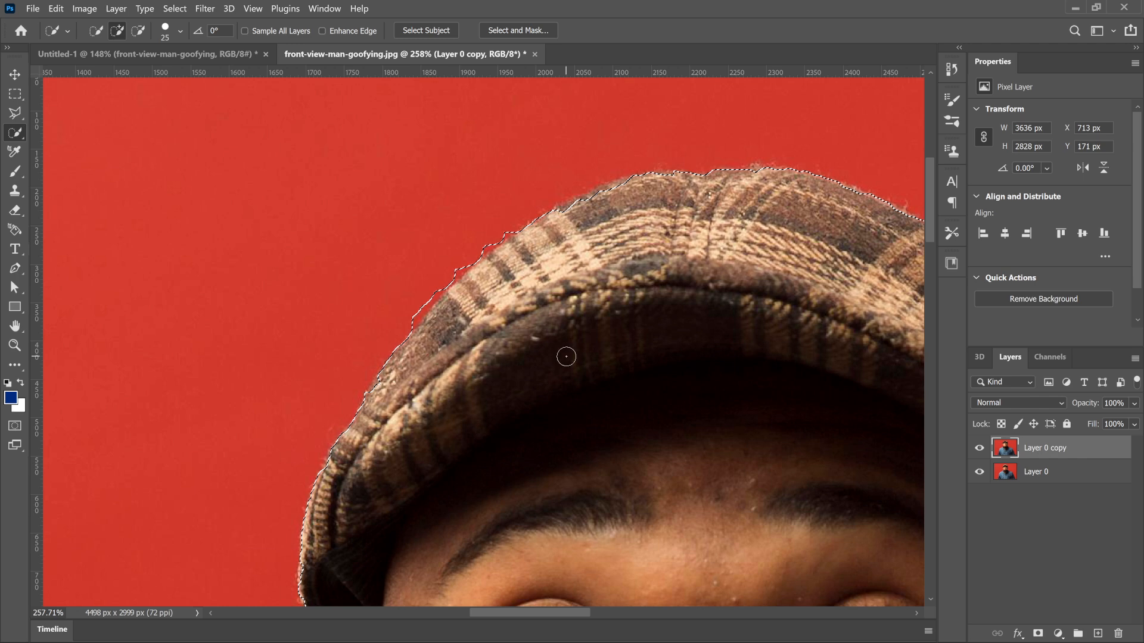
{"action": "scroll", "coordinate": [566, 356], "scroll_direction": "down", "scroll_amount": 2}
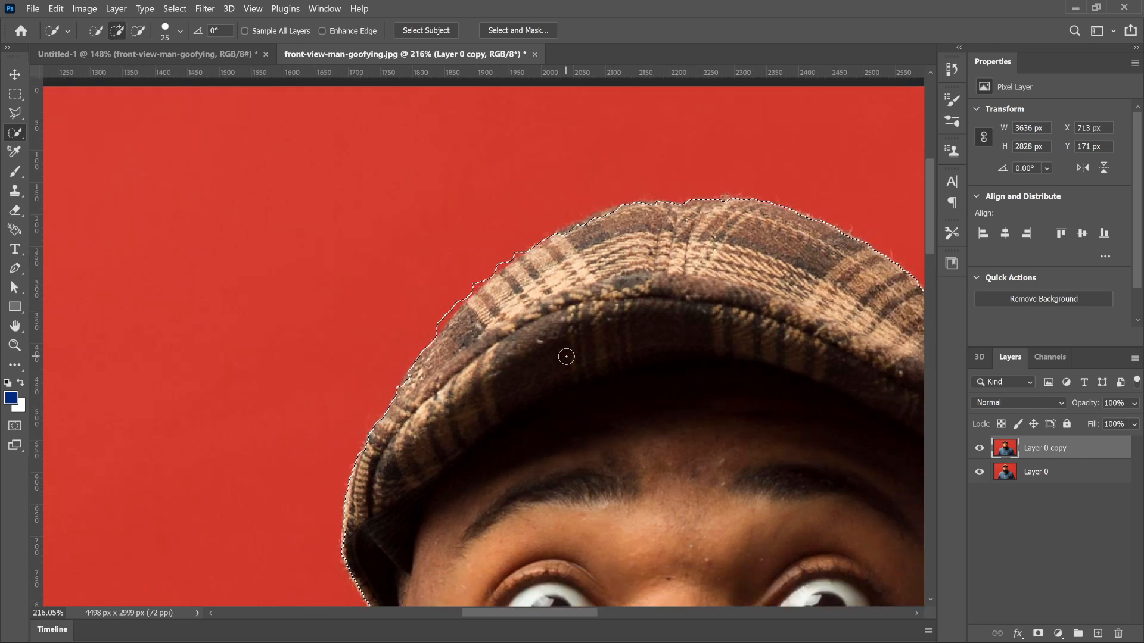
{"action": "scroll", "coordinate": [566, 357], "scroll_direction": "down", "scroll_amount": 5}
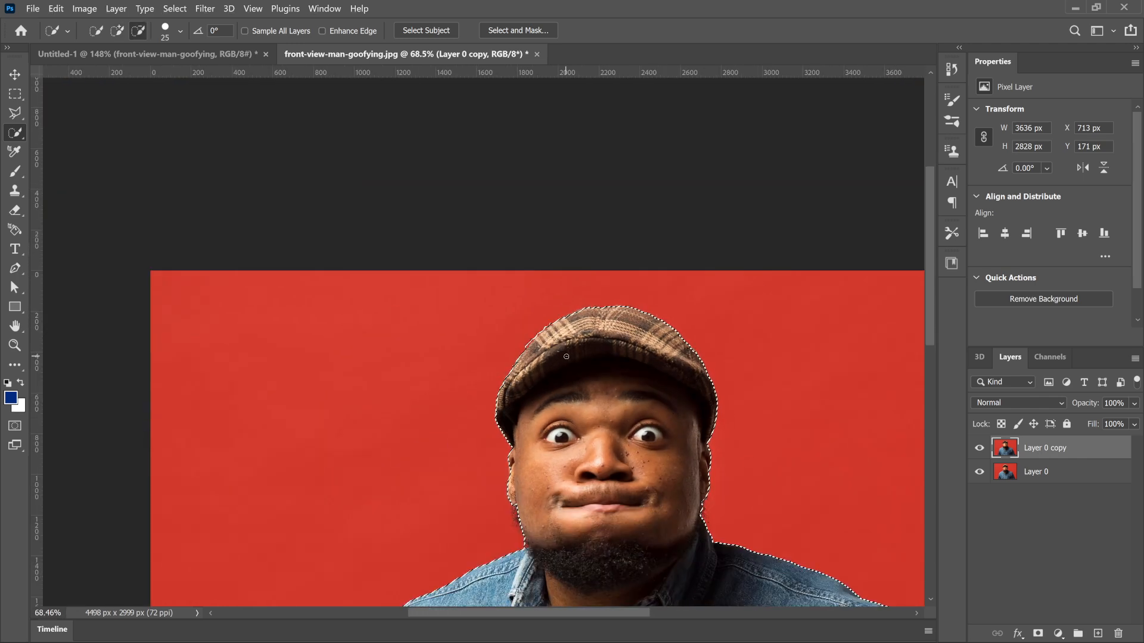
Step: Turn the selection into a layer mask on Layer 0 copy and hide the original Layer 0
{"action": "scroll", "coordinate": [566, 356], "scroll_direction": "down", "scroll_amount": 3}
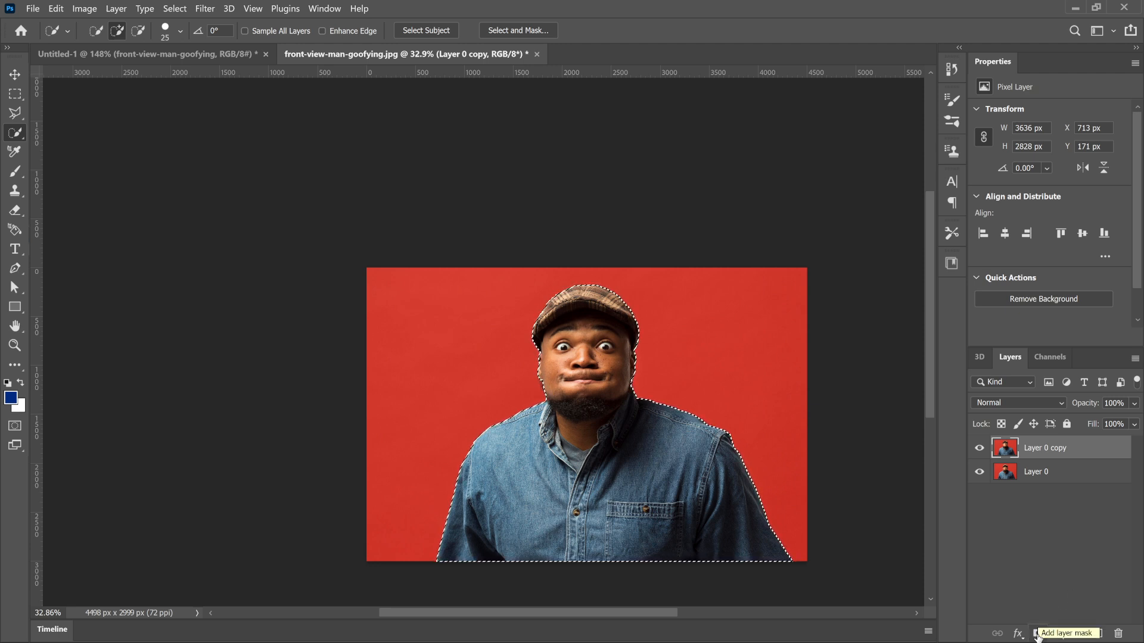
{"action": "left_click", "coordinate": [1037, 634]}
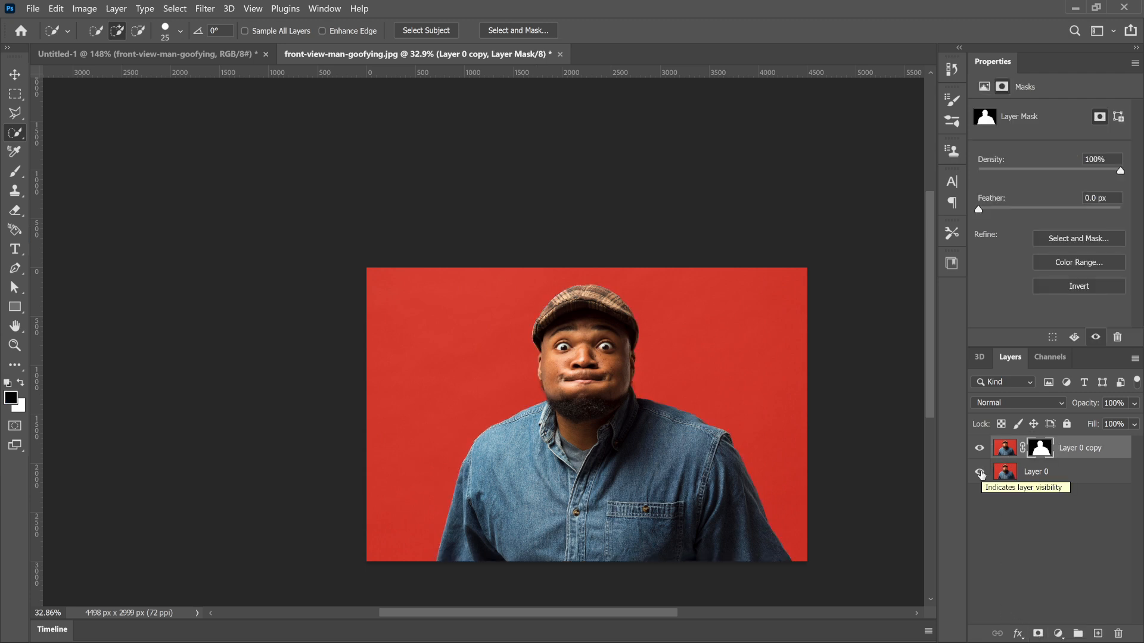
{"action": "left_click", "coordinate": [980, 473]}
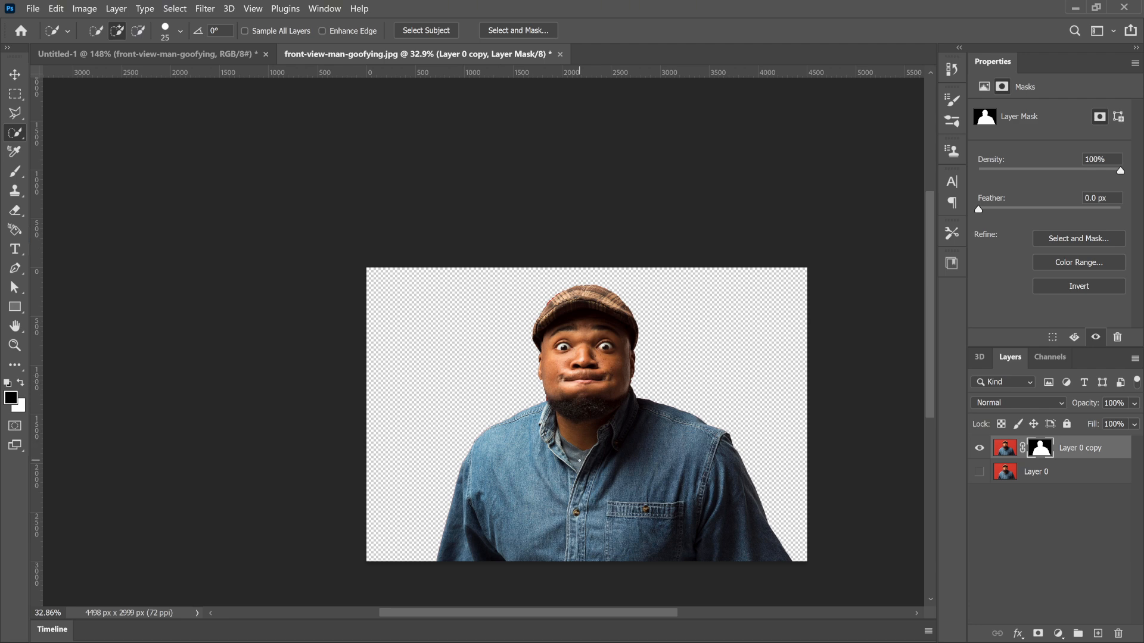
Step: Convert the masked Layer 0 copy to a smart object and open its contents, Layer 0 copy.psb
{"action": "key", "text": "v"}
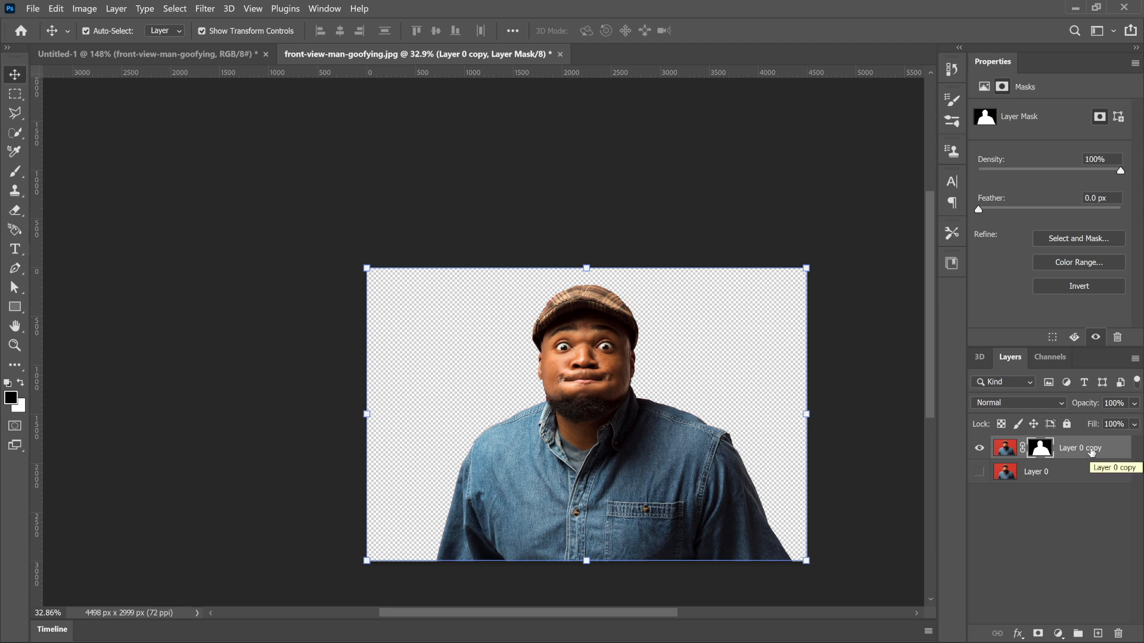
{"action": "right_click", "coordinate": [1091, 452]}
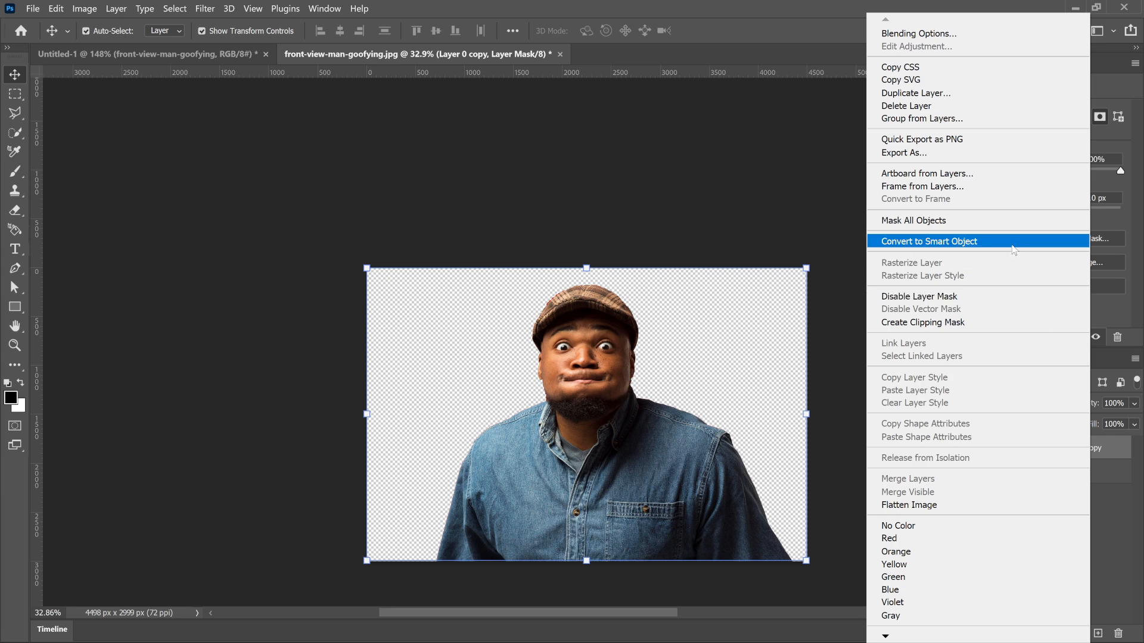
{"action": "left_click", "coordinate": [1013, 243]}
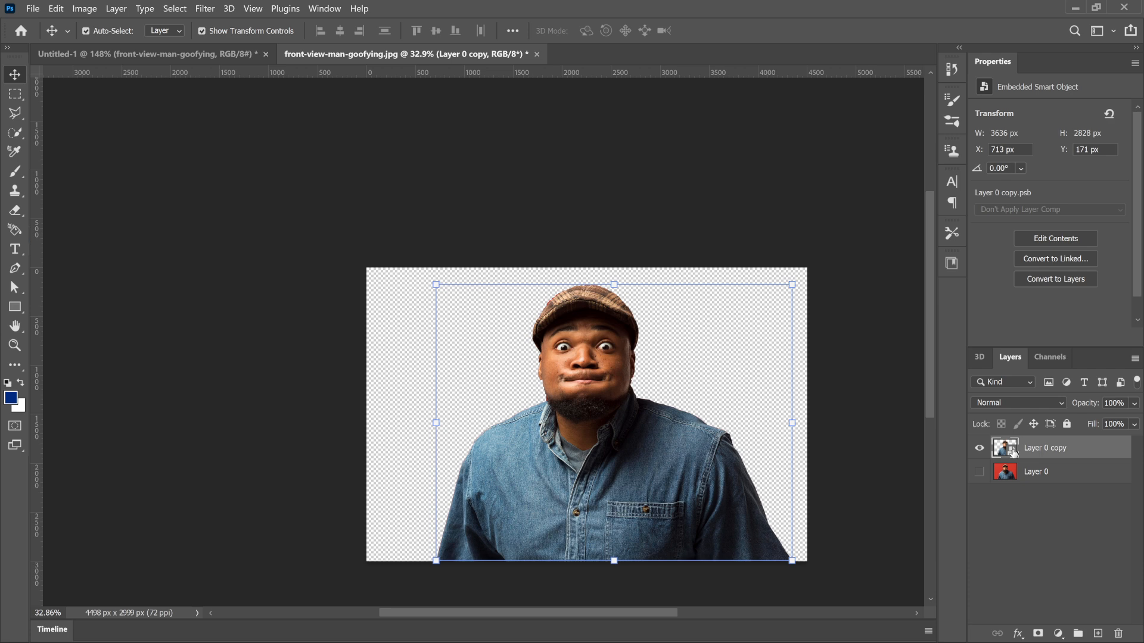
{"action": "double_click", "coordinate": [1006, 448]}
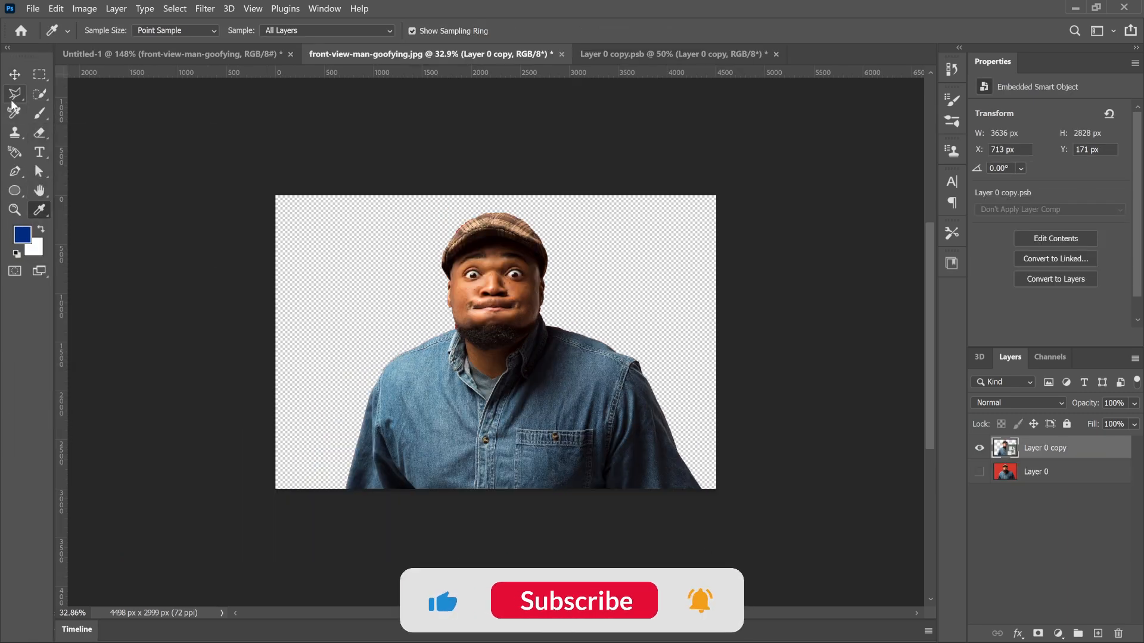
{"action": "key", "text": "v"}
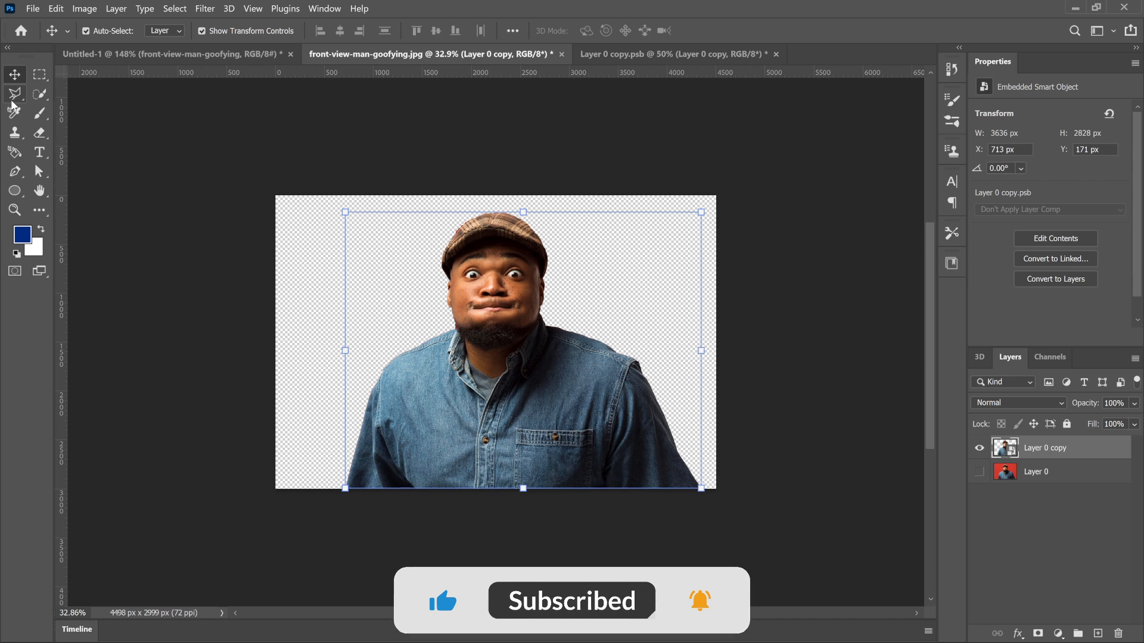
{"action": "left_click", "coordinate": [653, 55]}
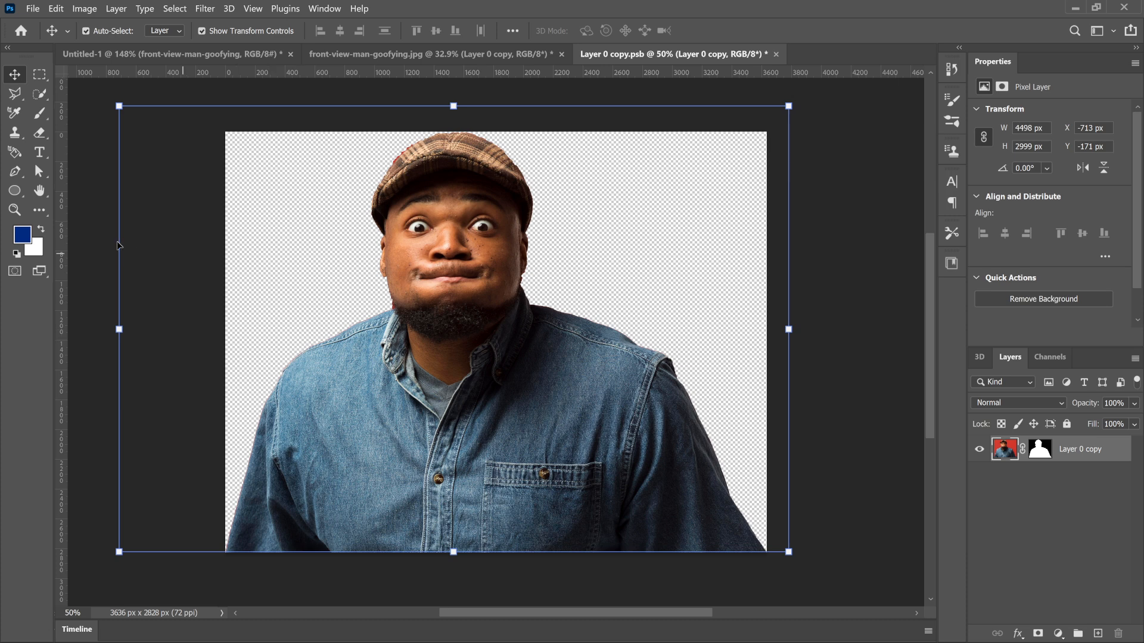
Step: Crop the smart object's contents to the existing canvas bounds with the Crop tool, deleting the cropped pixels
{"action": "left_click", "coordinate": [40, 213]}
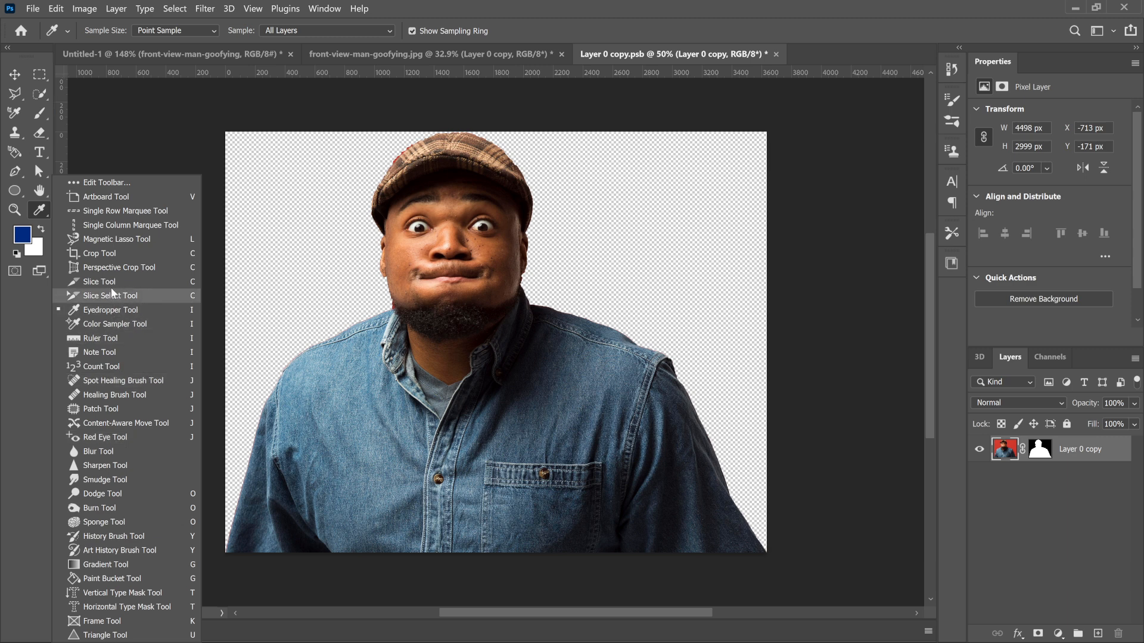
{"action": "left_click", "coordinate": [109, 260]}
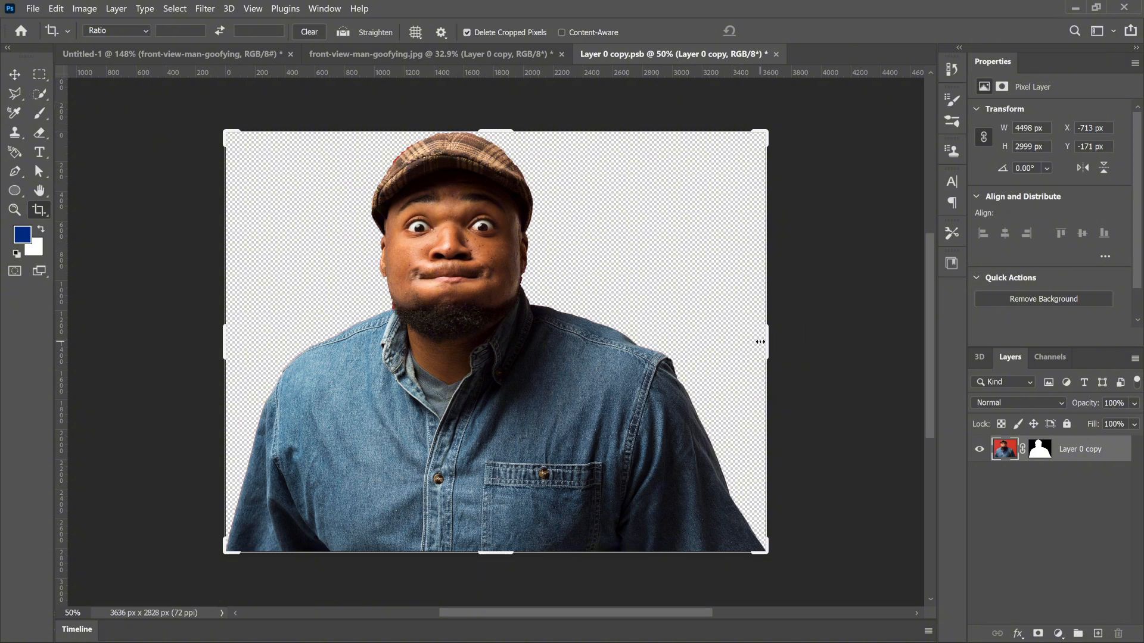
{"action": "left_click_drag", "start_coordinate": [769, 343], "coordinate": [769, 349]}
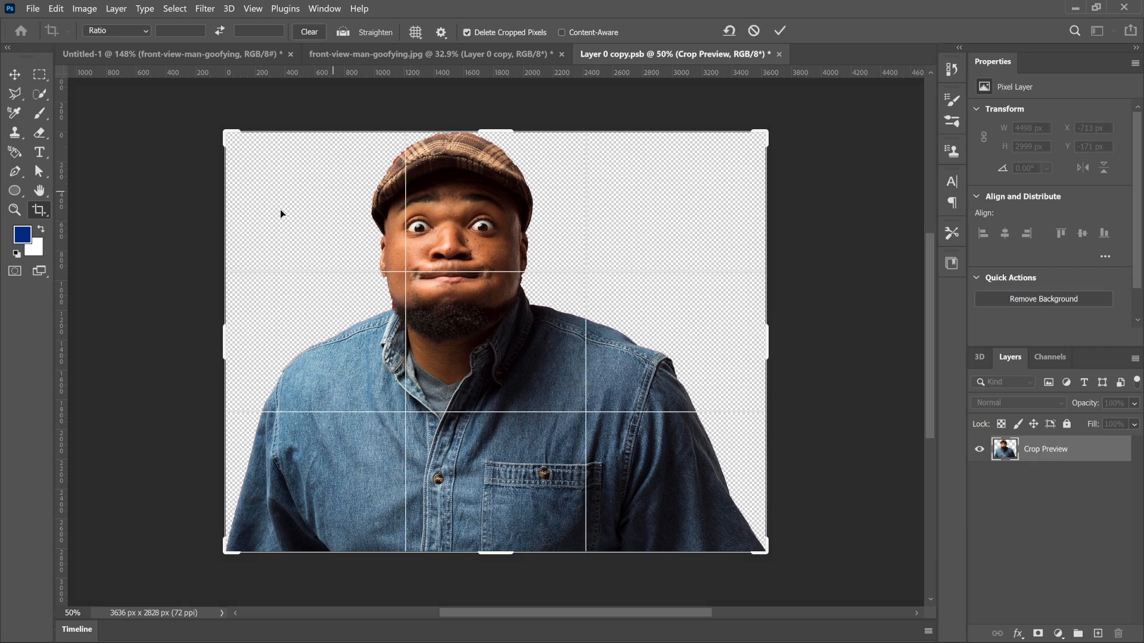
{"action": "left_click", "coordinate": [781, 31]}
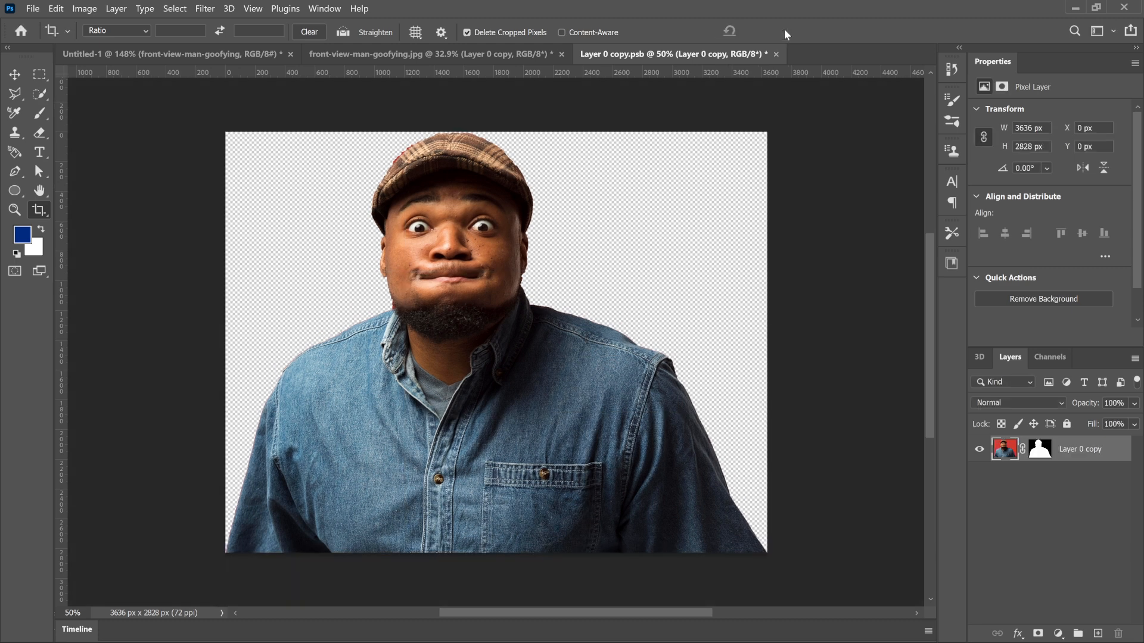
{"action": "key", "text": "v"}
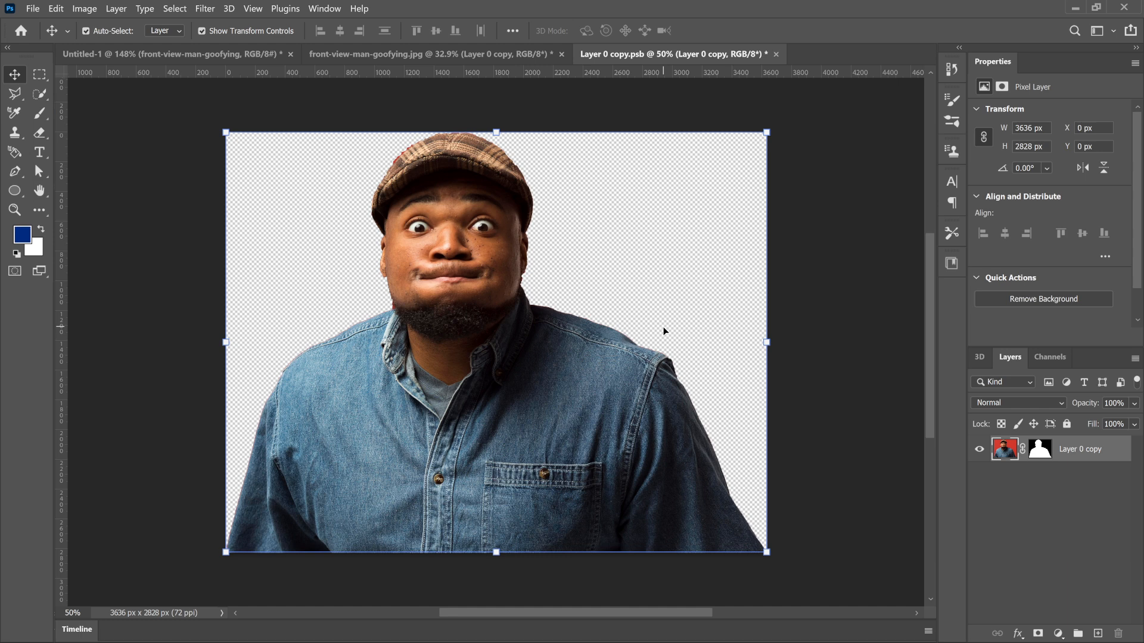
Step: Save the smart object's contents and reposition the man in front-view-man-goofying.jpg at X 431 px, Y 86 px
{"action": "key", "text": "ctrl"}
{"action": "key", "text": "ctrl+s"}
{"action": "left_click", "coordinate": [462, 58]}
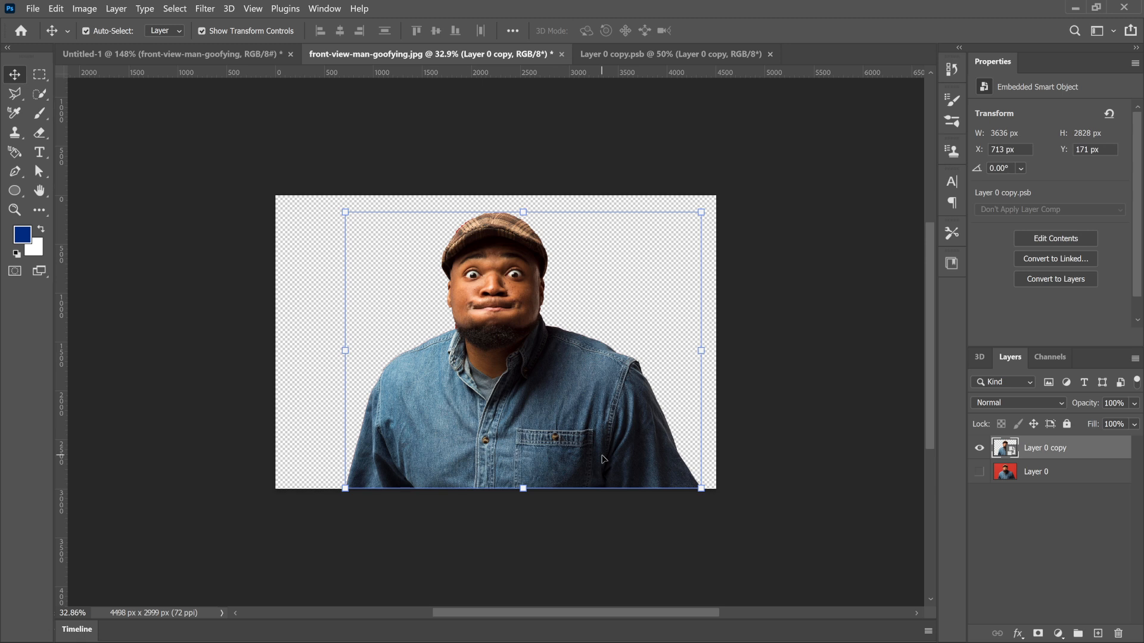
{"action": "key", "text": "ctrl"}
{"action": "left_click_drag", "start_coordinate": [484, 366], "coordinate": [462, 360]}
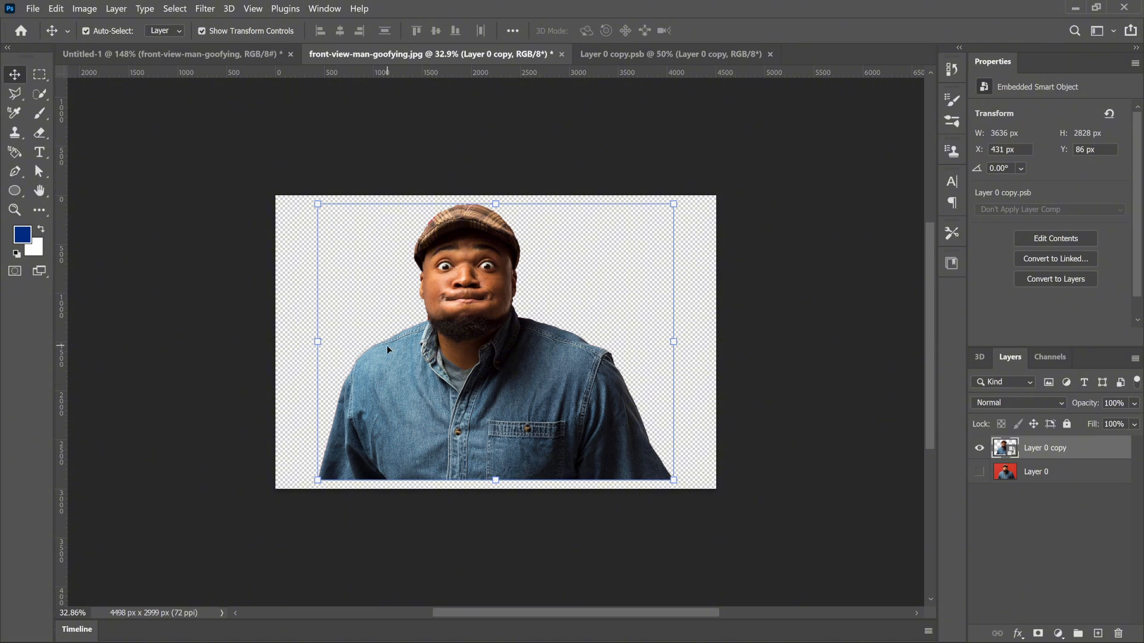
Step: Open the Camera Raw Filter on the man's layer and set exposure to +0.55 and contrast to +30
{"action": "left_click", "coordinate": [206, 9]}
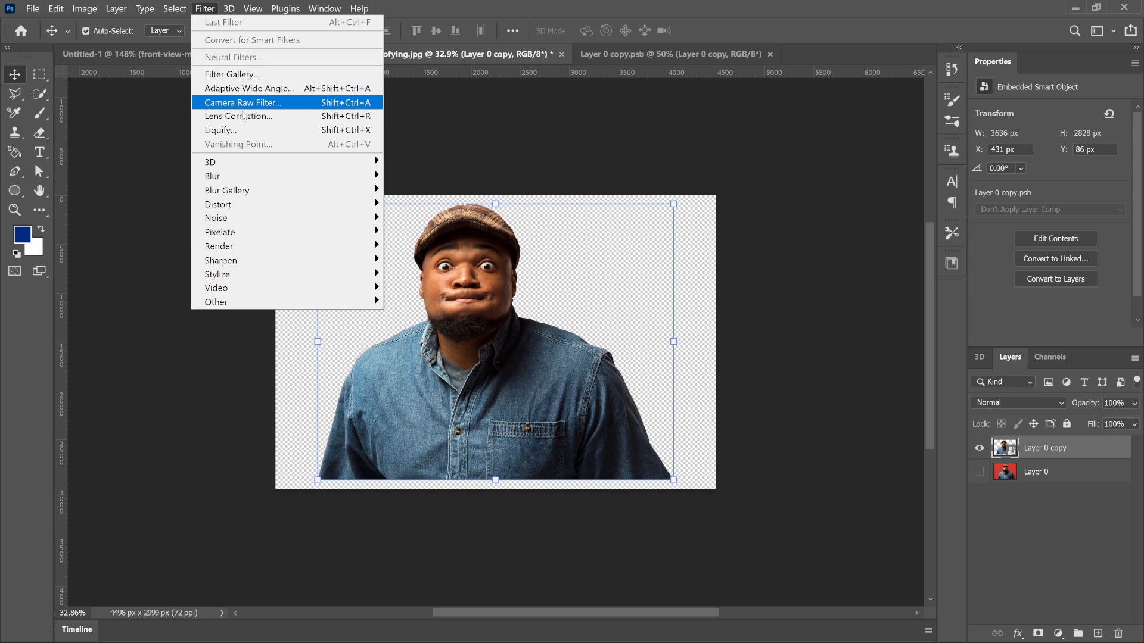
{"action": "mouse_move", "coordinate": [250, 178]}
{"action": "left_click", "coordinate": [239, 107]}
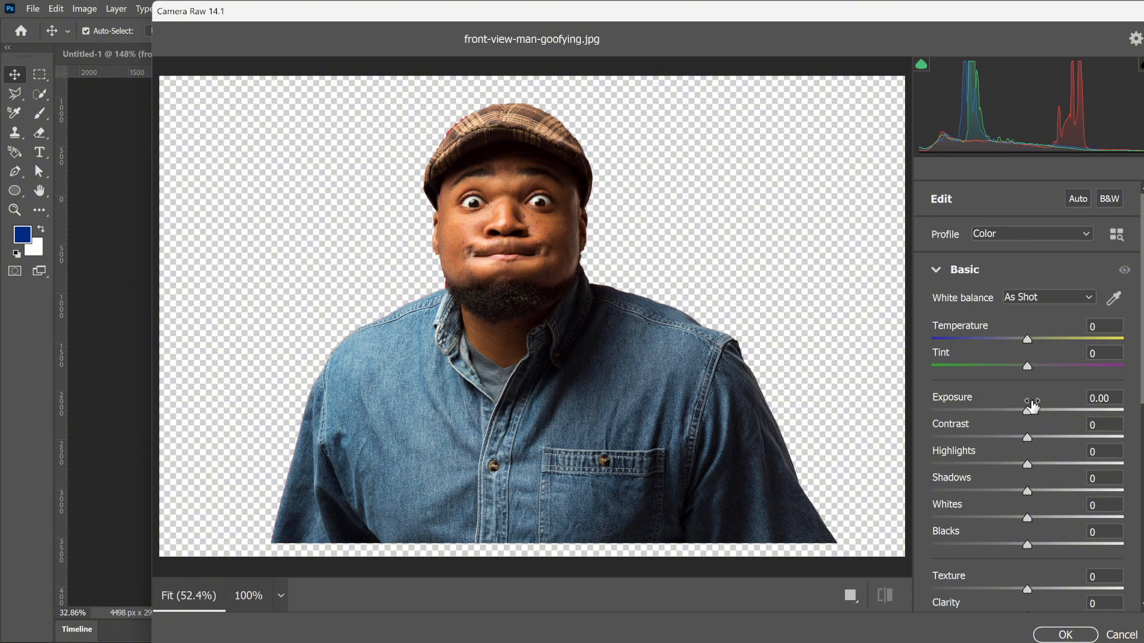
{"action": "left_click_drag", "start_coordinate": [1028, 411], "coordinate": [1084, 439]}
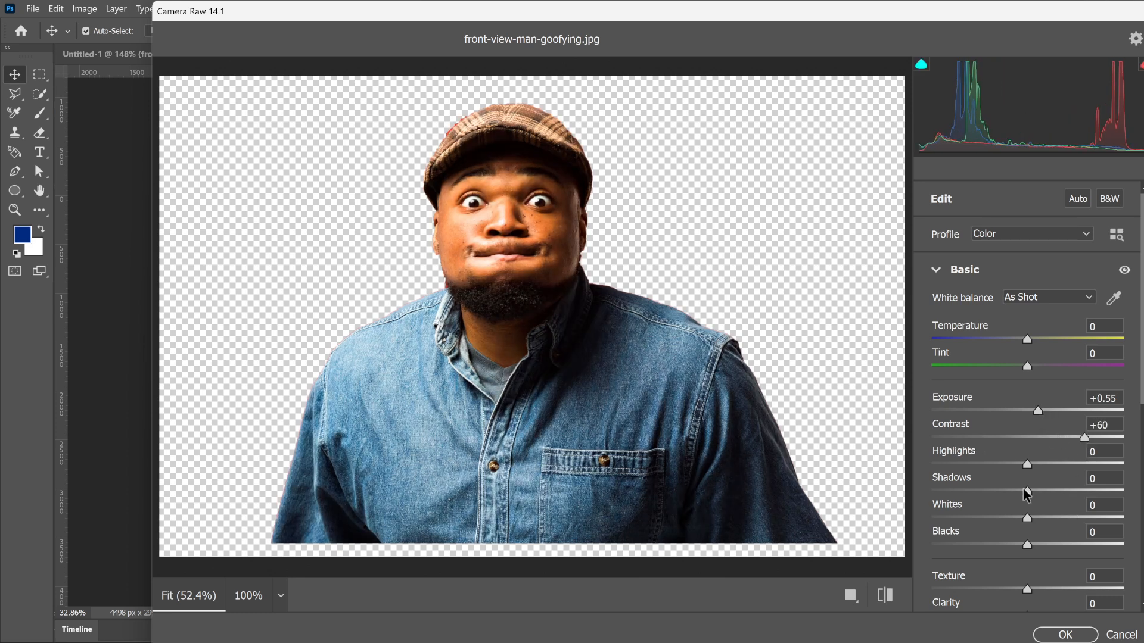
{"action": "left_click_drag", "start_coordinate": [1080, 439], "coordinate": [1054, 437]}
Step: Set clarity to +54, dehaze to +31, contrast to -37 and blacks to +77 in the Camera Raw Filter
{"action": "scroll", "coordinate": [1013, 560], "scroll_direction": "down", "scroll_amount": 5}
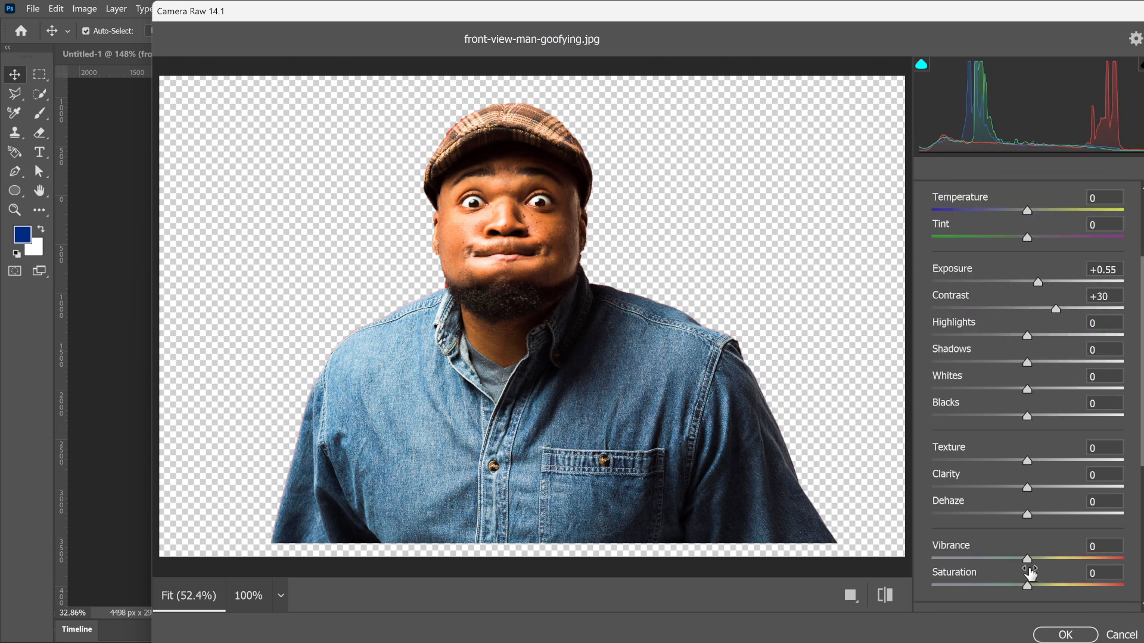
{"action": "left_click_drag", "start_coordinate": [1027, 514], "coordinate": [1079, 487]}
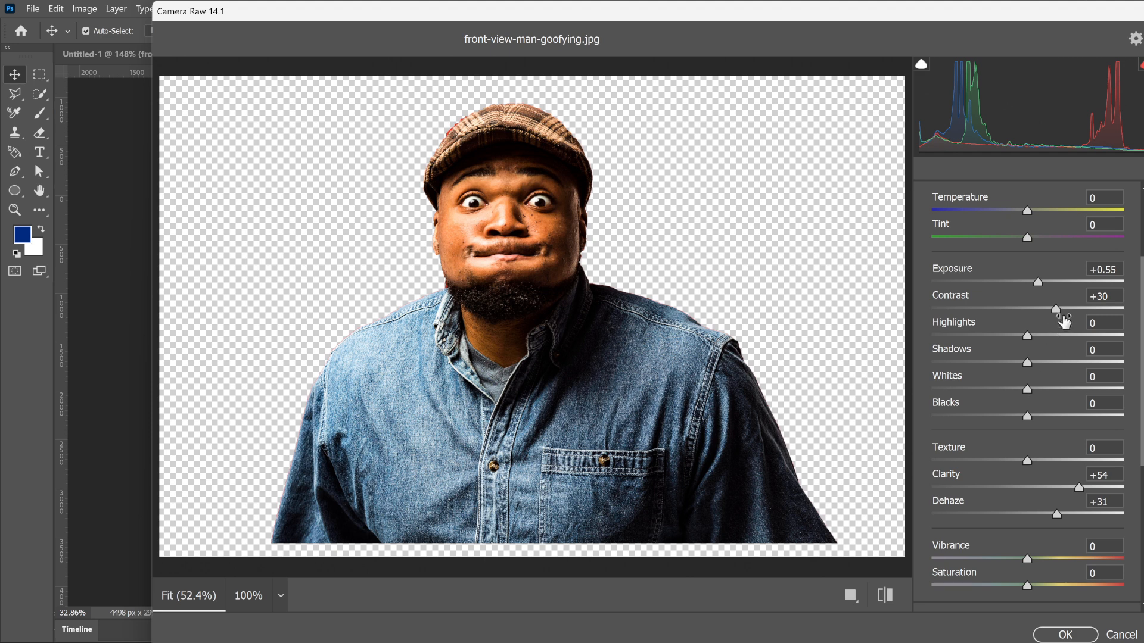
{"action": "left_click_drag", "start_coordinate": [1055, 310], "coordinate": [991, 311]}
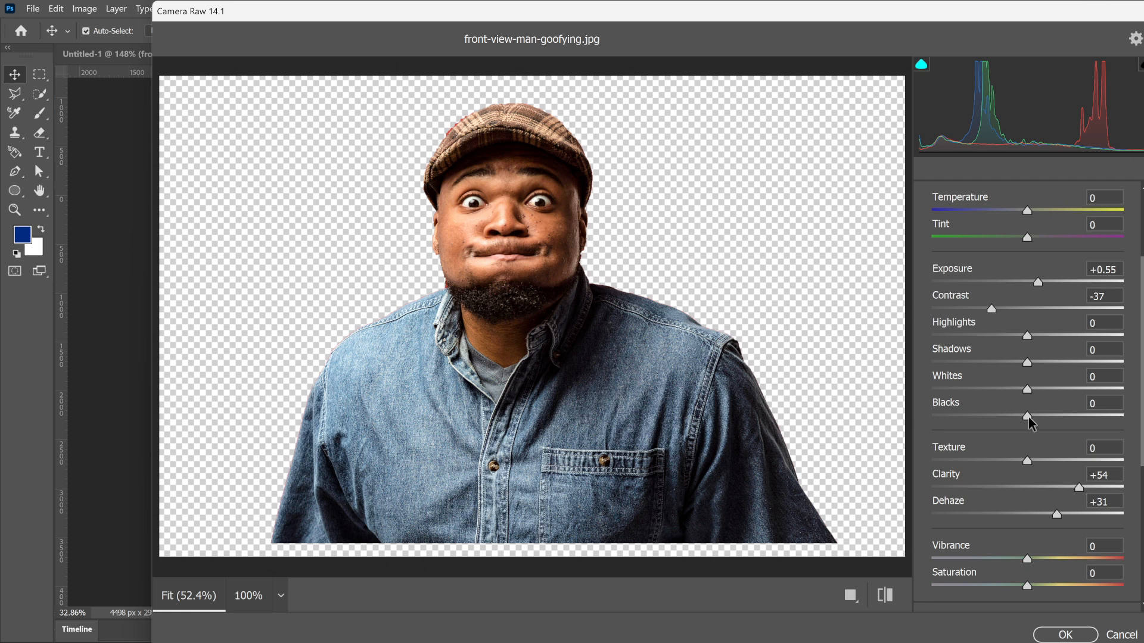
{"action": "left_click_drag", "start_coordinate": [1028, 417], "coordinate": [1102, 417]}
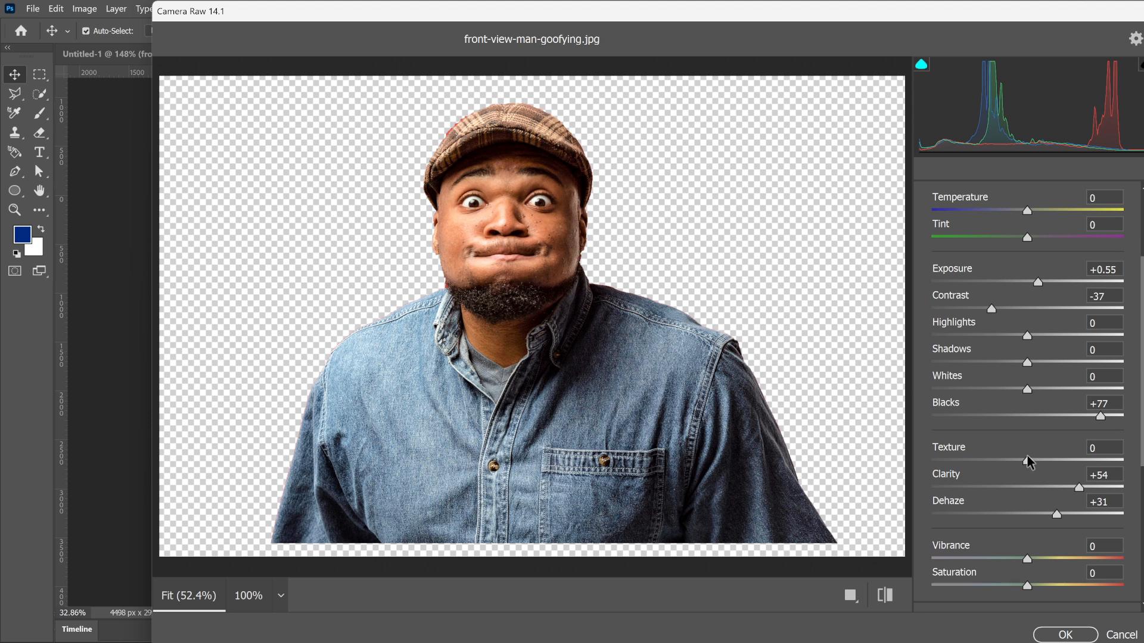
Step: Strengthen the man's surface detail with texture +100, clarity +91 and dehaze +36
{"action": "left_click_drag", "start_coordinate": [1027, 458], "coordinate": [1125, 461]}
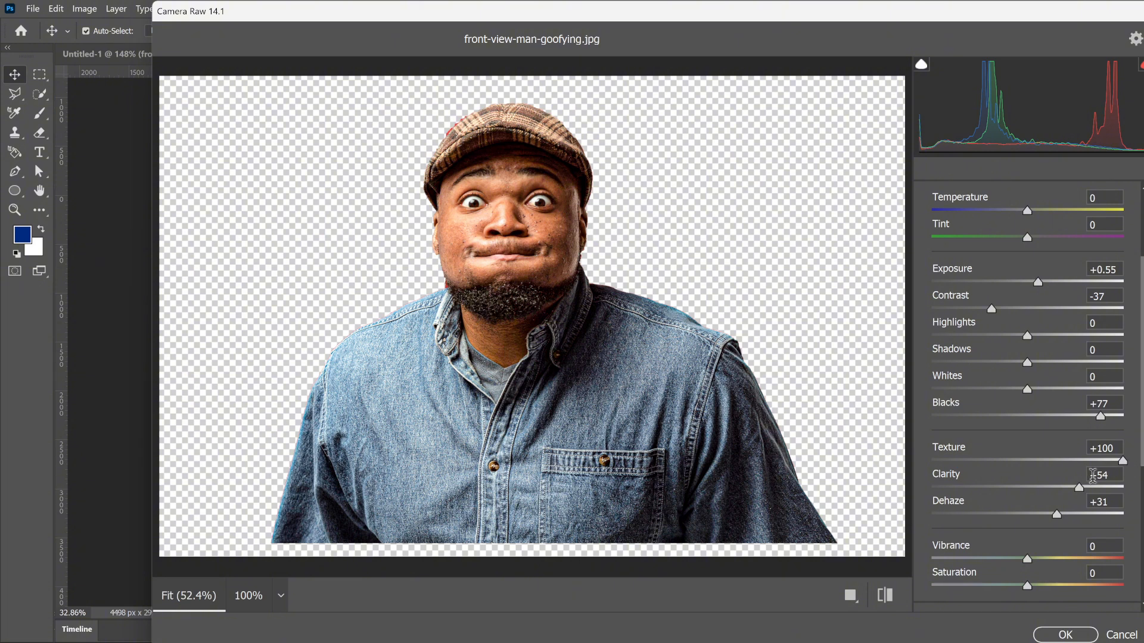
{"action": "left_click_drag", "start_coordinate": [1078, 488], "coordinate": [1113, 493]}
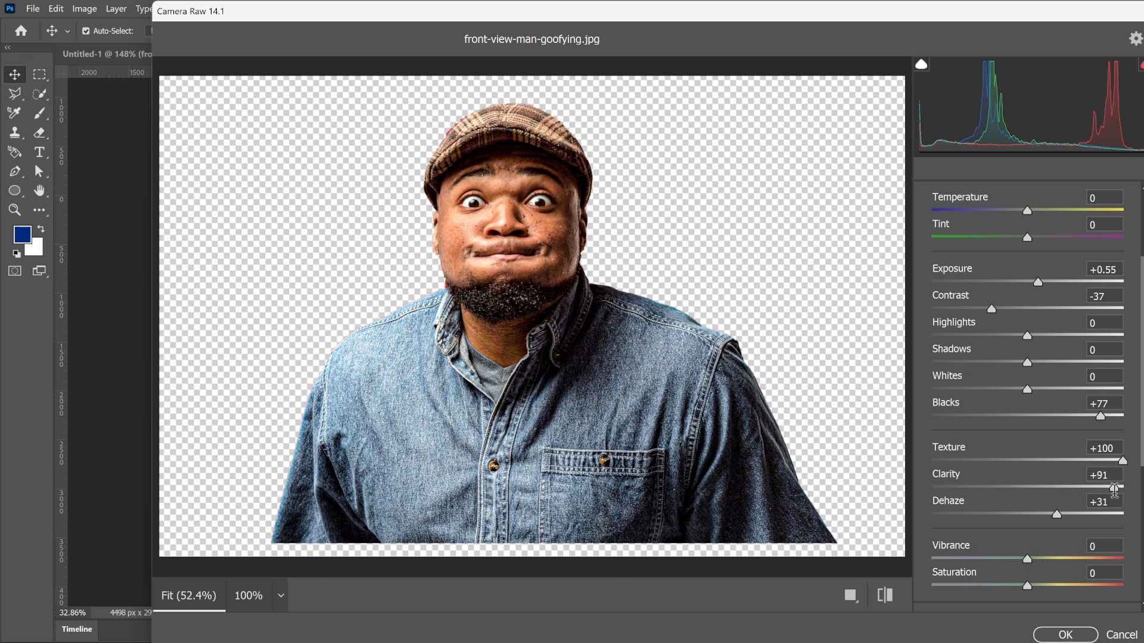
{"action": "mouse_move", "coordinate": [1058, 519]}
{"action": "left_mouse_down"}
{"action": "mouse_move", "coordinate": [1100, 515]}
{"action": "mouse_move", "coordinate": [1064, 516]}
{"action": "left_mouse_up"}
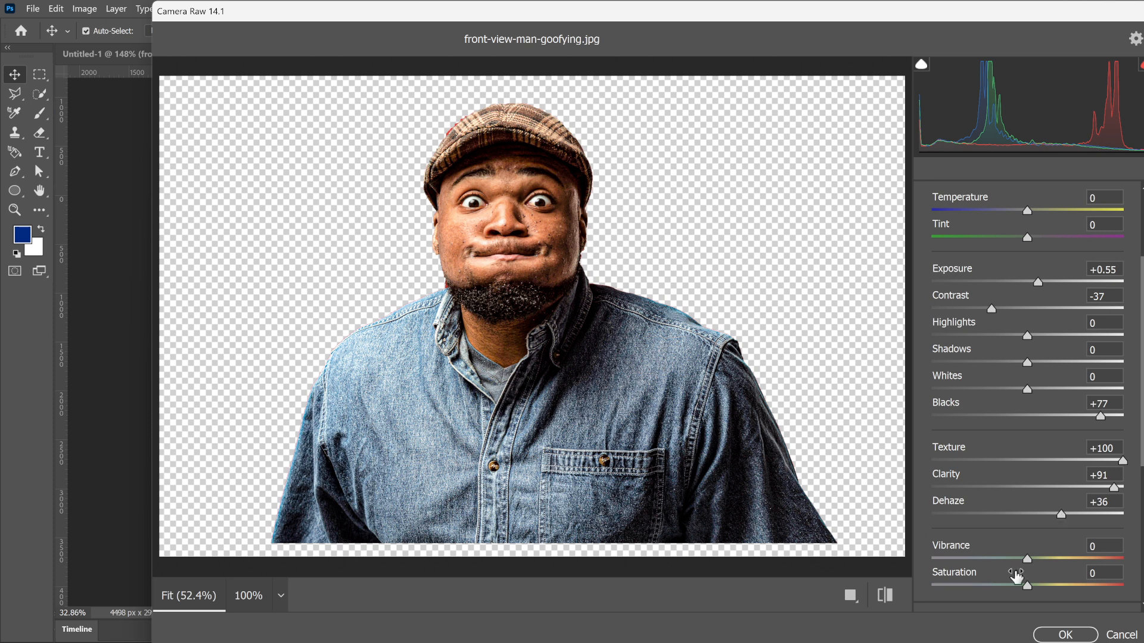
Step: Set vibrance to +11 and saturation to -15, and apply the Camera Raw Filter
{"action": "scroll", "coordinate": [994, 540], "scroll_direction": "down", "scroll_amount": 8}
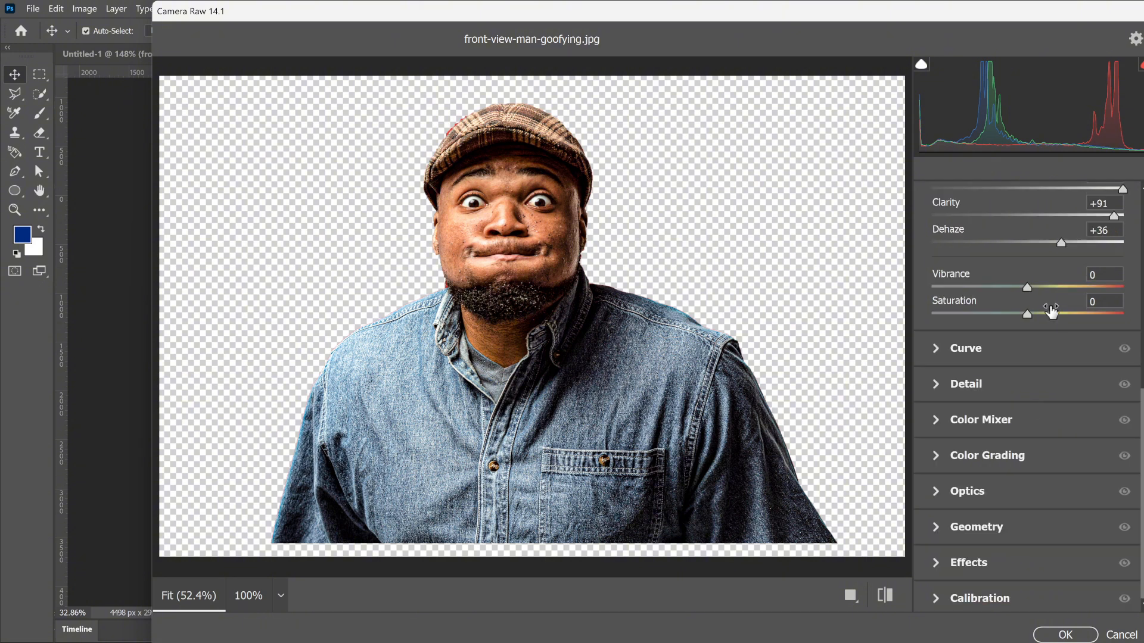
{"action": "left_click_drag", "start_coordinate": [1026, 286], "coordinate": [1132, 293]}
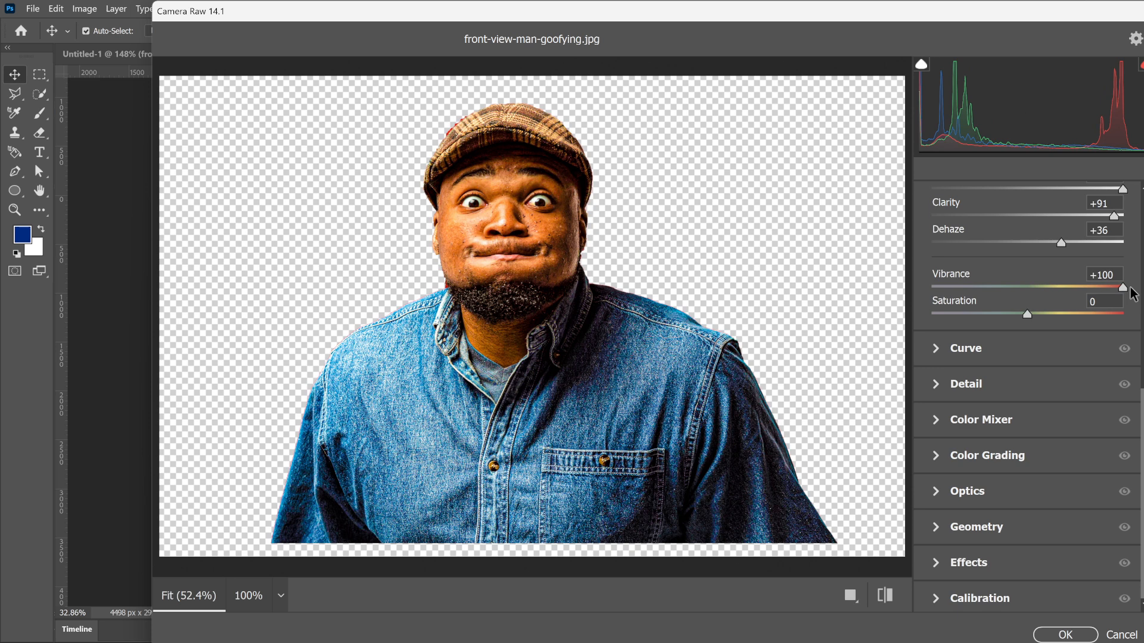
{"action": "left_click_drag", "start_coordinate": [1132, 294], "coordinate": [1013, 320]}
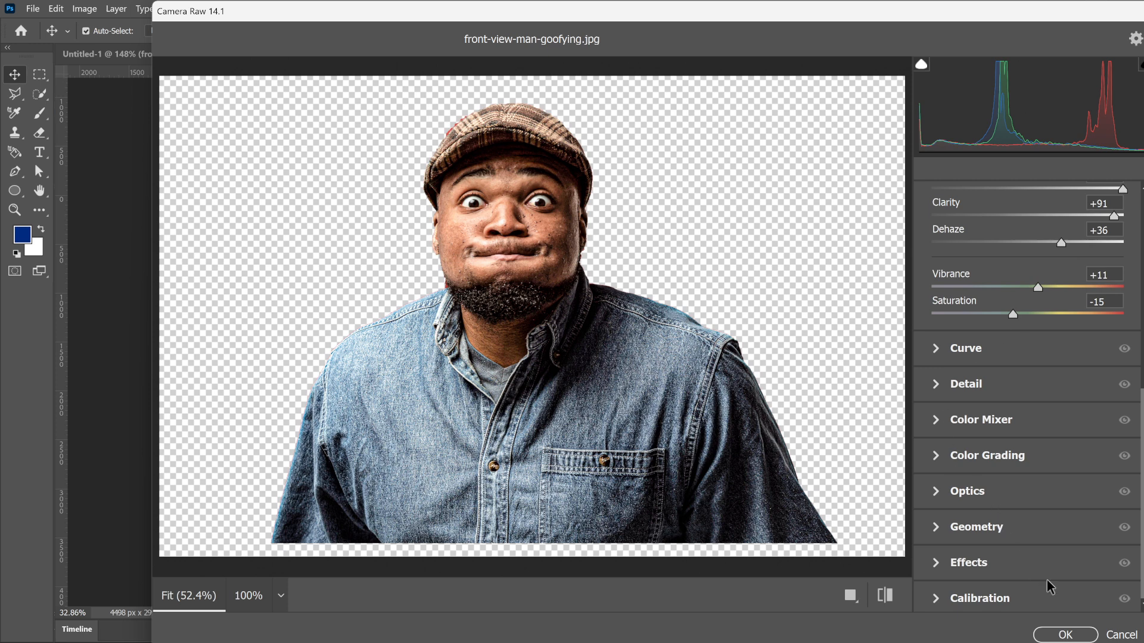
{"action": "left_click", "coordinate": [1071, 635]}
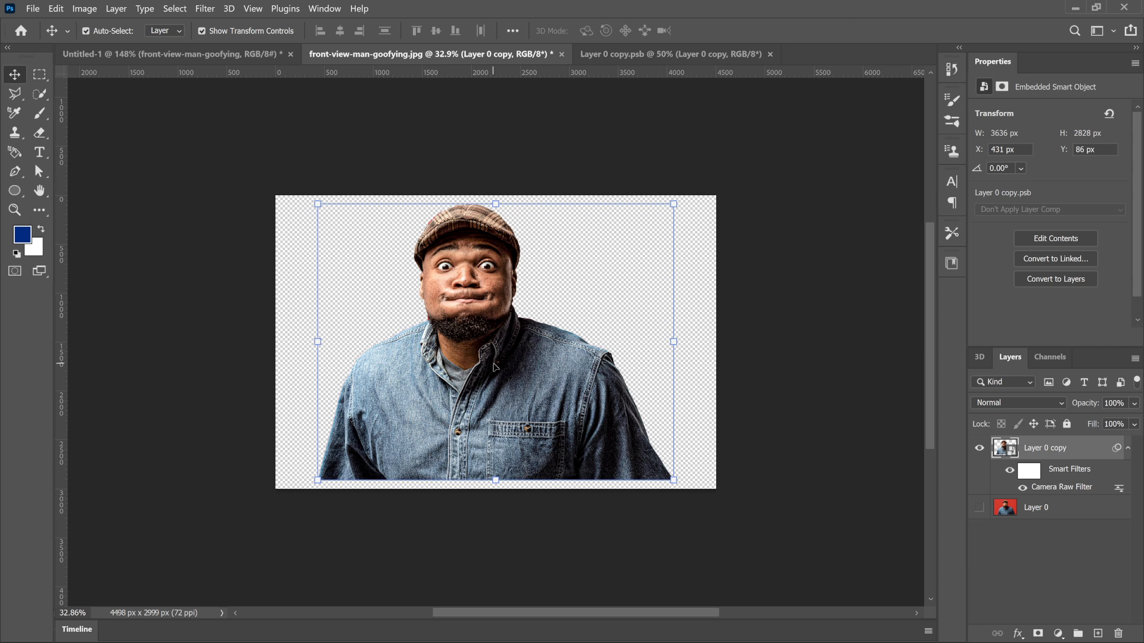
Step: Select the collar edge and grey undershirt at the man's neck using the Quick Selection Tool with a 100 px brush
{"action": "left_click", "coordinate": [38, 96]}
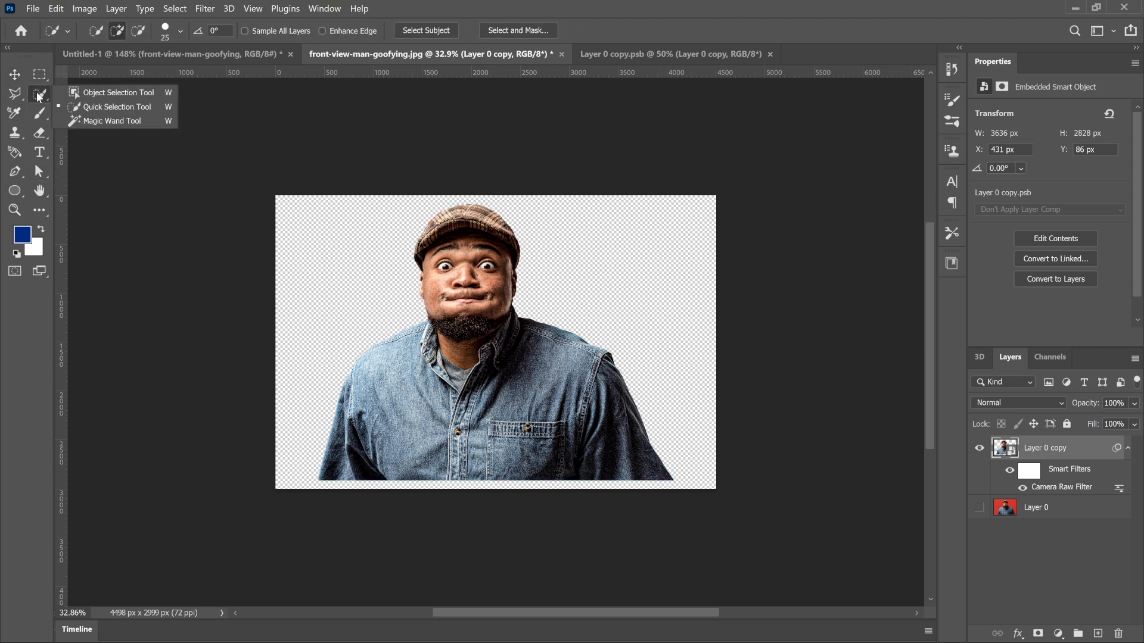
{"action": "left_click", "coordinate": [101, 111]}
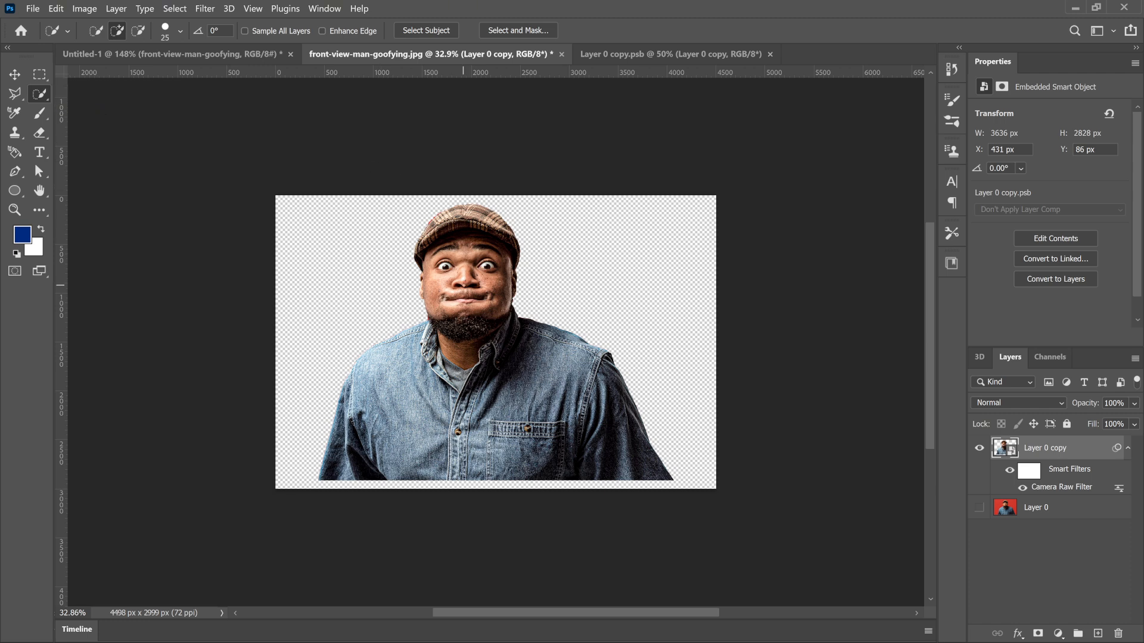
{"action": "scroll", "coordinate": [463, 285], "scroll_direction": "up", "scroll_amount": 5}
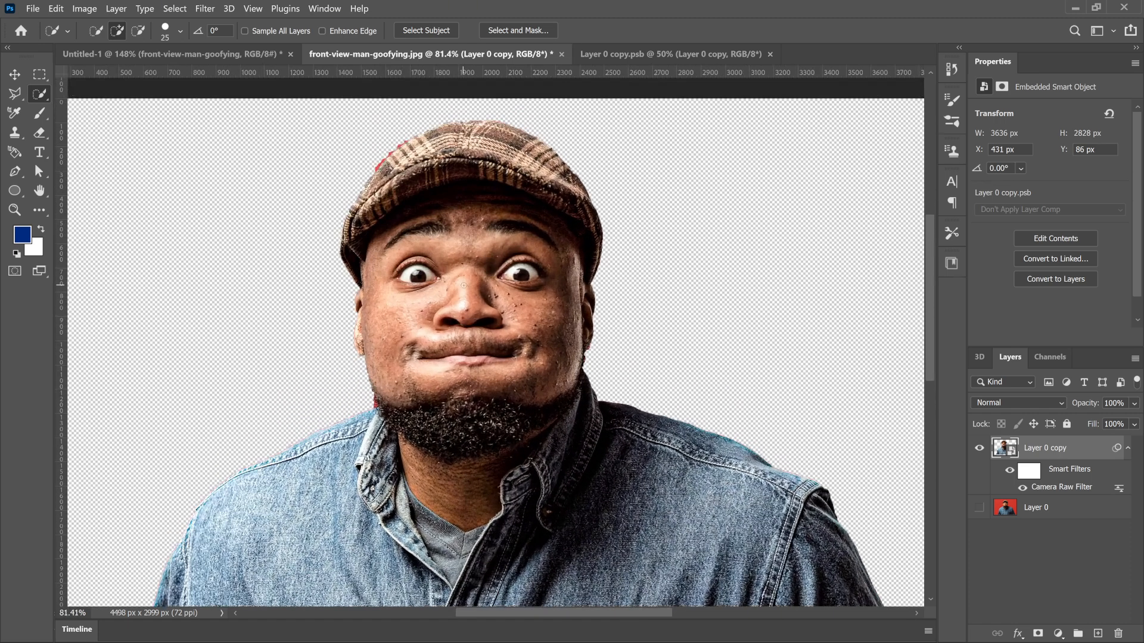
{"action": "key", "text": "bracketright"}
{"action": "key", "text": "bracketright"}
{"action": "key", "text": "bracketright"}
{"action": "key", "text": "bracketright"}
{"action": "key", "text": "bracketright"}
{"action": "key", "text": "bracketright"}
{"action": "key", "text": "bracketright"}
{"action": "key", "text": "bracketright"}
{"action": "key", "text": "bracketright"}
{"action": "key", "text": "bracketright"}
{"action": "key", "text": "bracketright"}
{"action": "key", "text": "bracketright"}
{"action": "key", "text": "bracketleft"}
{"action": "key", "text": "bracketleft"}
{"action": "key", "text": "bracketleft"}
{"action": "key", "text": "bracketleft"}
{"action": "key", "text": "bracketleft"}
{"action": "scroll", "coordinate": [377, 411], "scroll_direction": "down", "scroll_amount": 4}
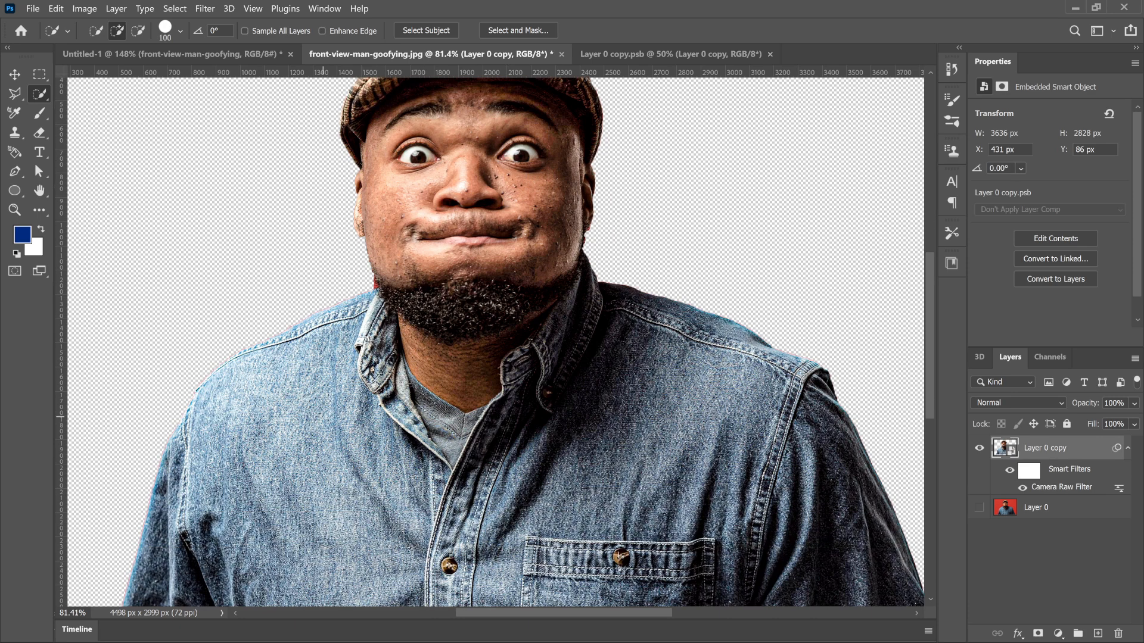
{"action": "mouse_move", "coordinate": [379, 391]}
{"action": "left_mouse_down"}
{"action": "mouse_move", "coordinate": [456, 458]}
{"action": "mouse_move", "coordinate": [429, 427]}
{"action": "left_mouse_up"}
{"action": "left_click_drag", "start_coordinate": [378, 328], "coordinate": [378, 313]}
Step: Refine the collar and undershirt selection with the Quick Selection brush reduced to 70 px and 40 px
{"action": "key", "text": "bracketleft"}
{"action": "key", "text": "bracketleft"}
{"action": "key", "text": "bracketleft"}
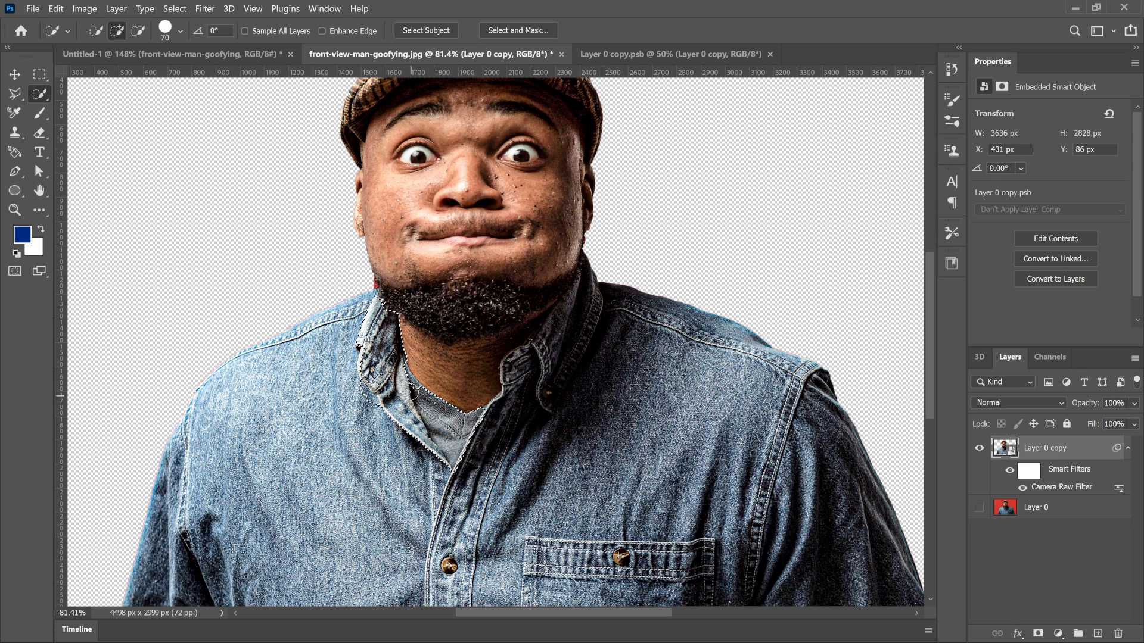
{"action": "key", "text": "bracketleft"}
{"action": "key", "text": "bracketleft"}
{"action": "key", "text": "bracketleft"}
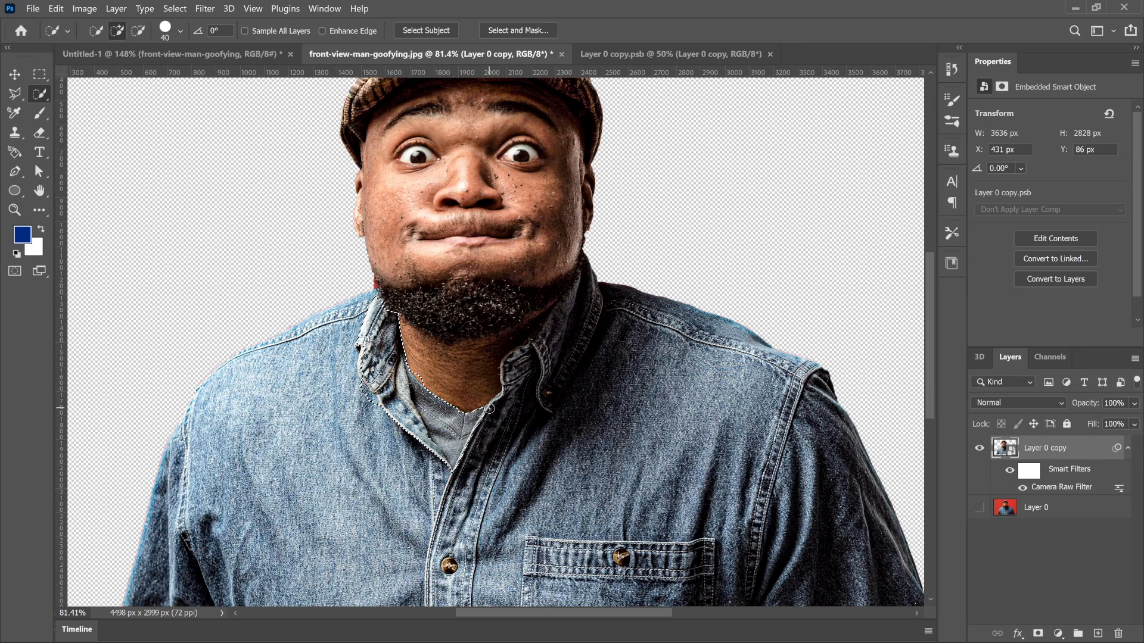
{"action": "scroll", "coordinate": [547, 493], "scroll_direction": "down", "scroll_amount": 1}
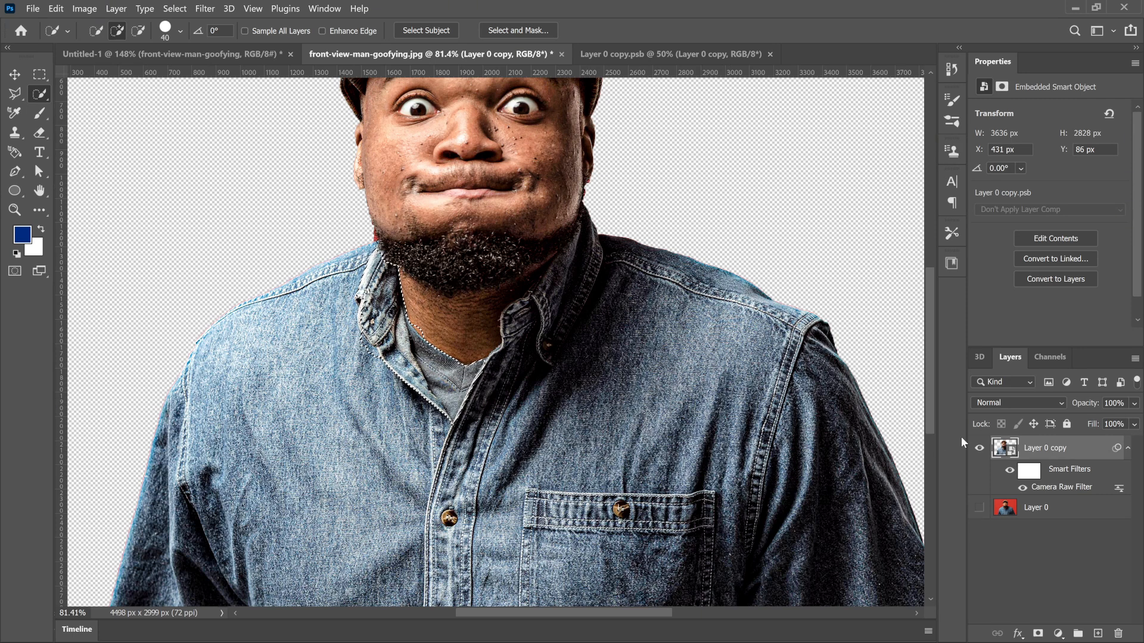
Step: Copy the selected collar and undershirt to a new layer and check it alone by briefly hiding Layer 0 copy
{"action": "key", "text": "ctrl+j"}
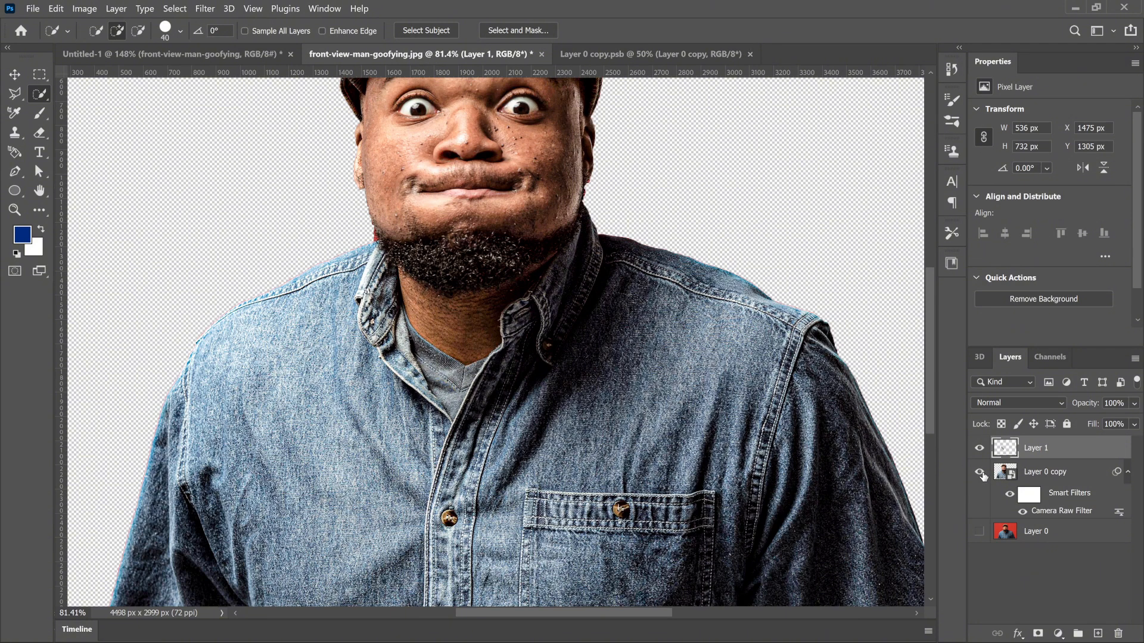
{"action": "left_click", "coordinate": [980, 473]}
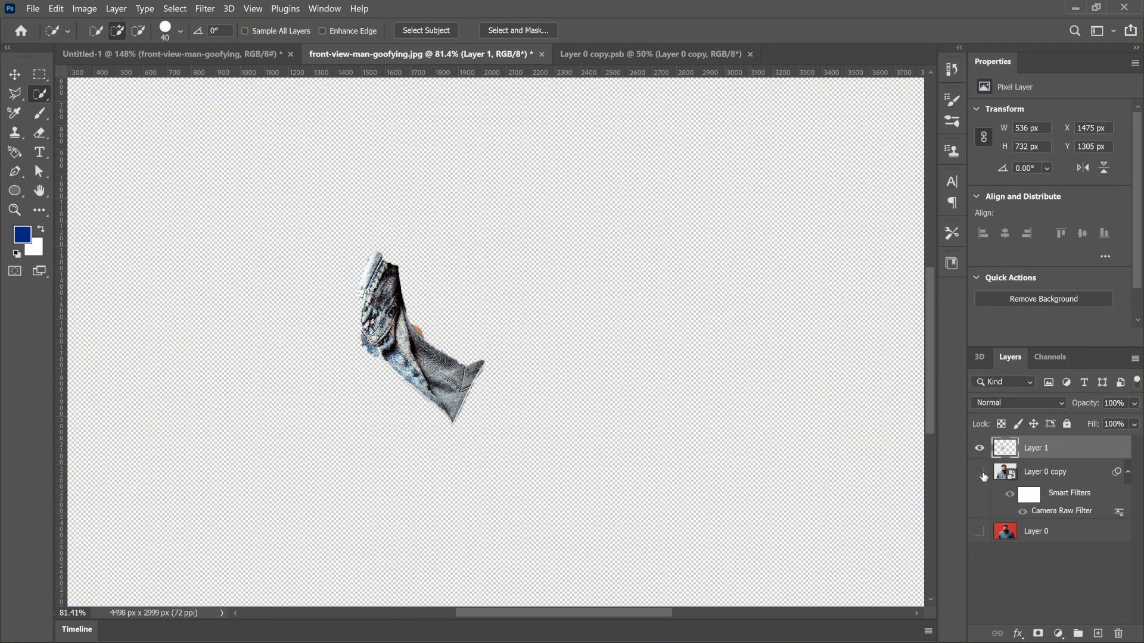
{"action": "left_click", "coordinate": [980, 472]}
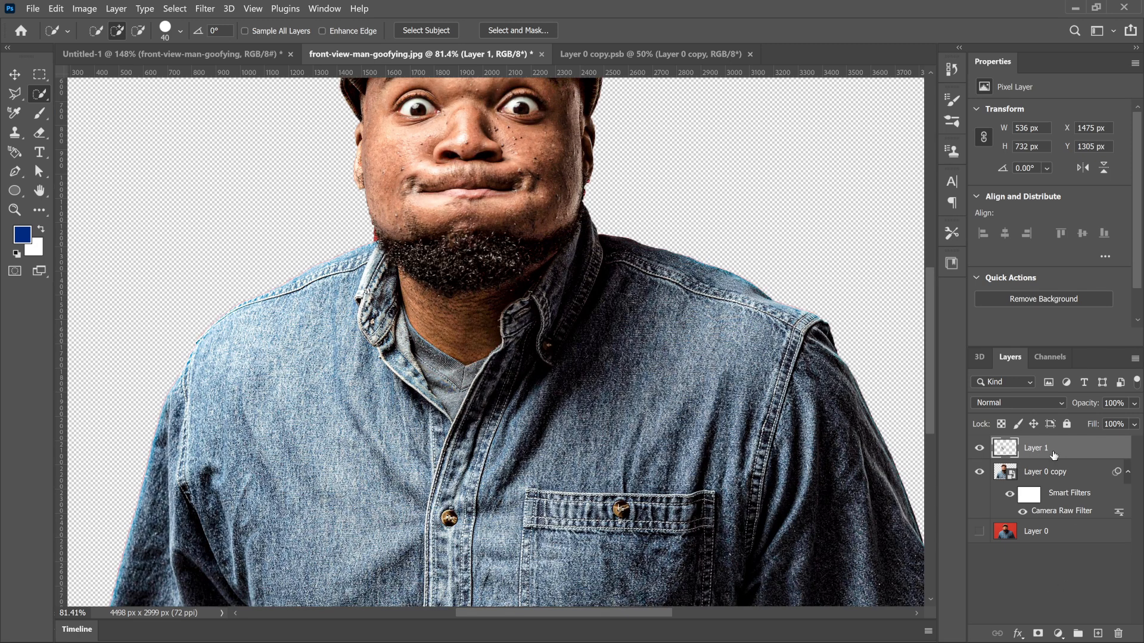
Step: Add a Color Overlay effect to the collar and undershirt layer with the blue color 0952c9
{"action": "left_click", "coordinate": [1018, 633]}
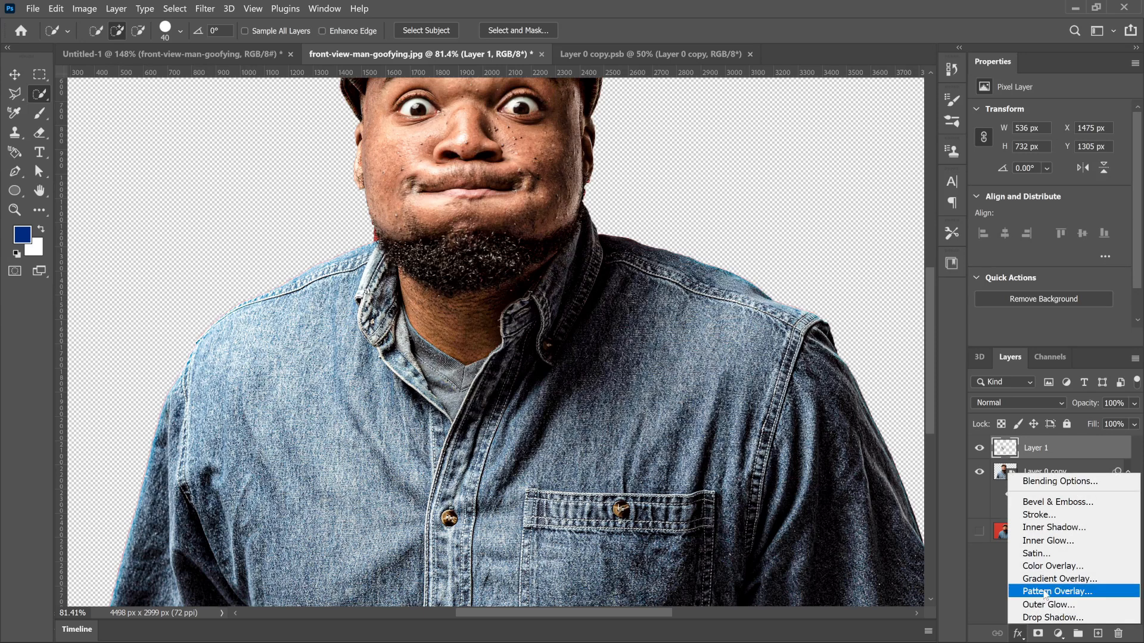
{"action": "left_click", "coordinate": [1053, 571]}
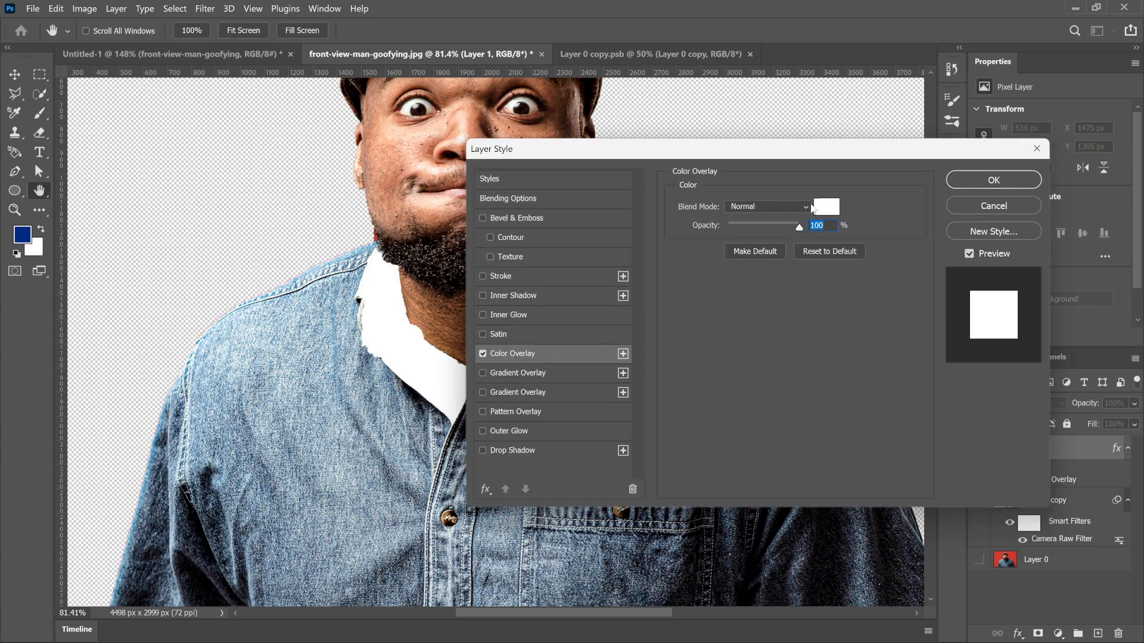
{"action": "left_click", "coordinate": [829, 209]}
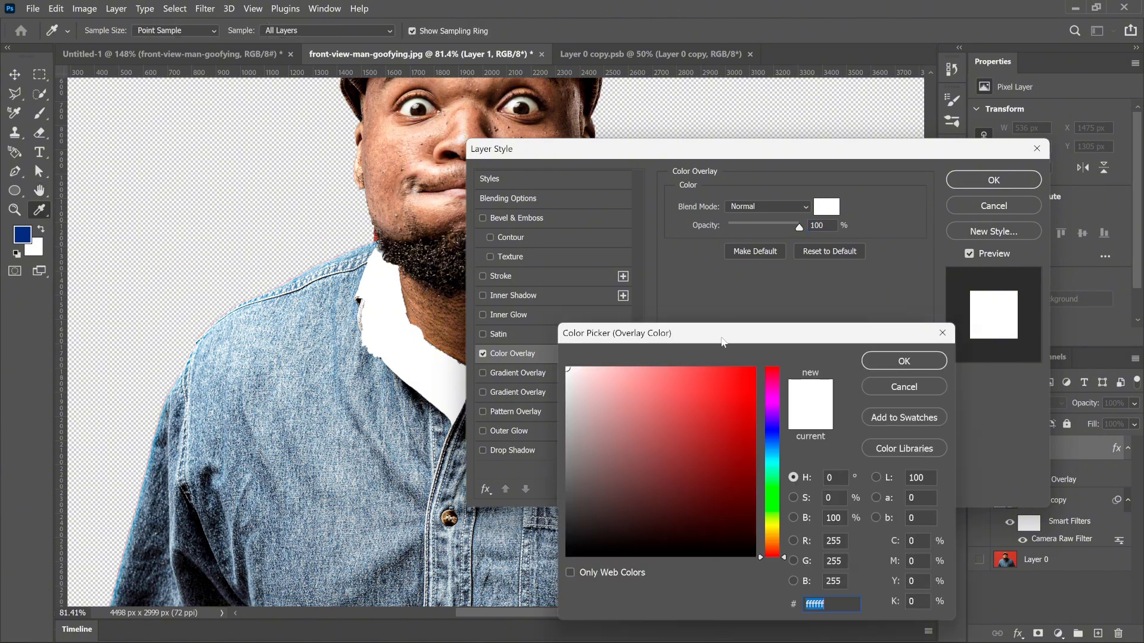
{"action": "left_click_drag", "start_coordinate": [723, 406], "coordinate": [746, 407]}
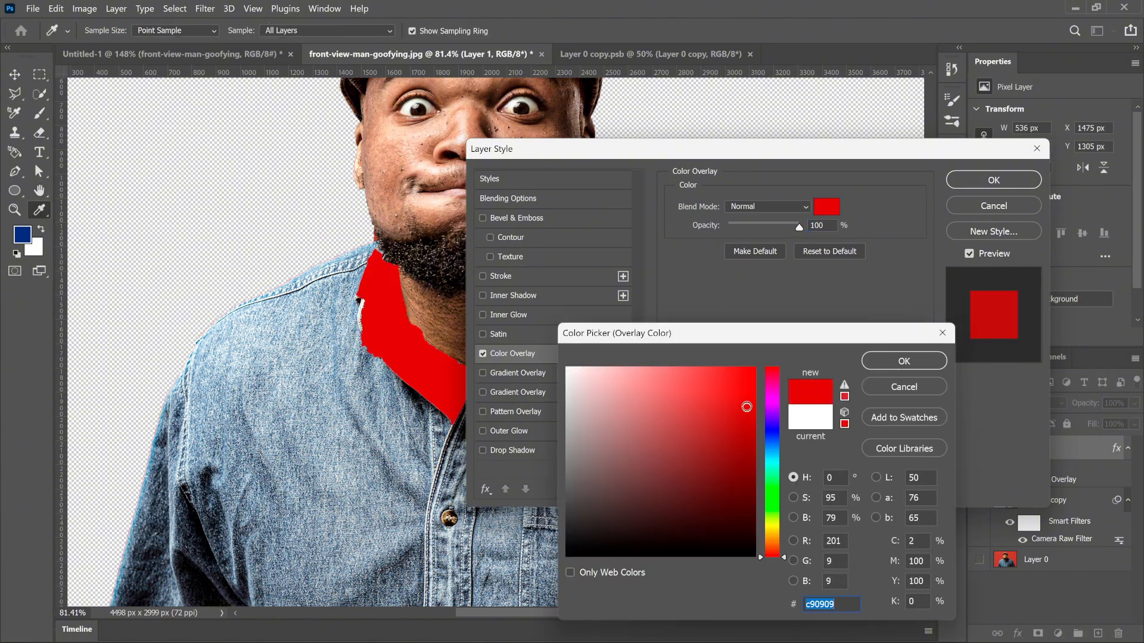
{"action": "left_click", "coordinate": [772, 438]}
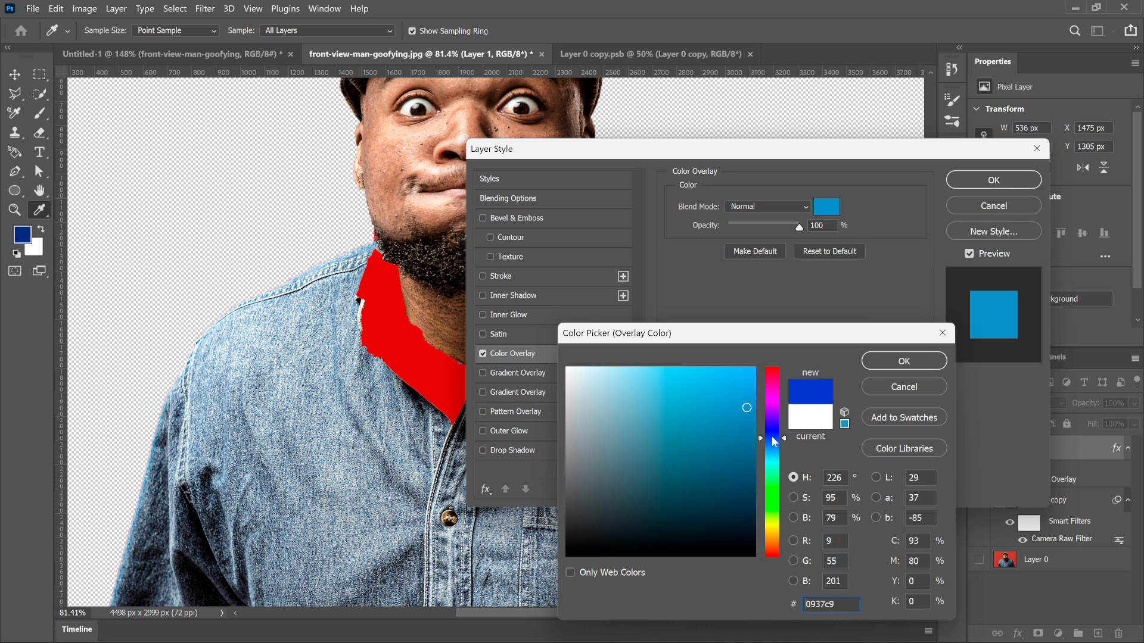
{"action": "left_click_drag", "start_coordinate": [771, 439], "coordinate": [772, 443]}
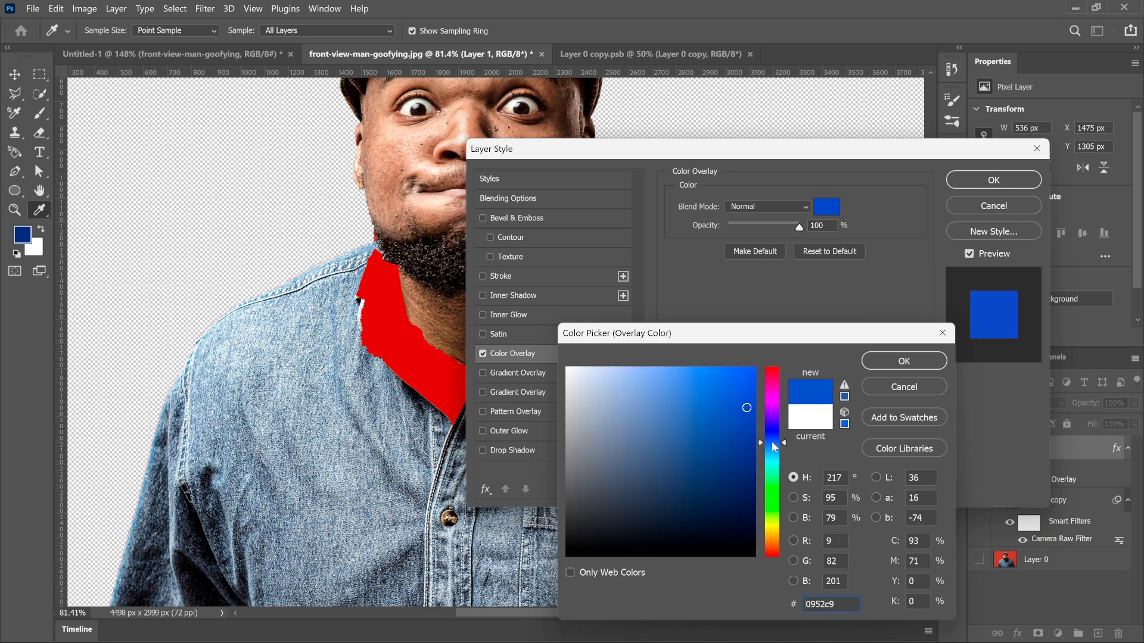
{"action": "left_click", "coordinate": [917, 362]}
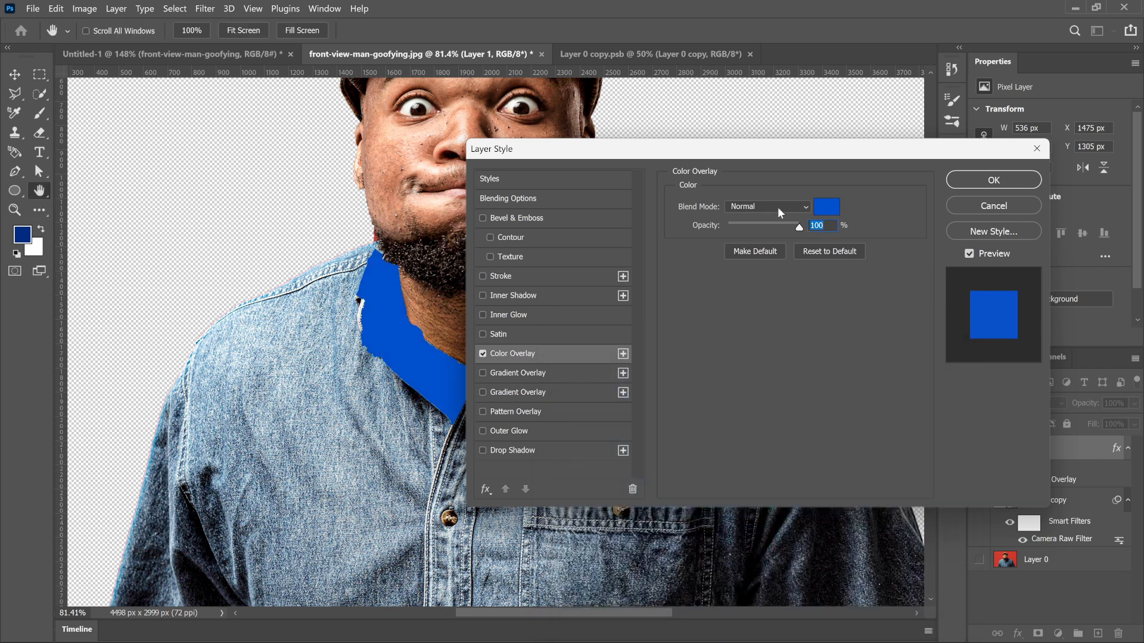
Step: Set the Color Overlay's blend mode to Color, lower its opacity and apply the layer style
{"action": "left_click", "coordinate": [797, 207]}
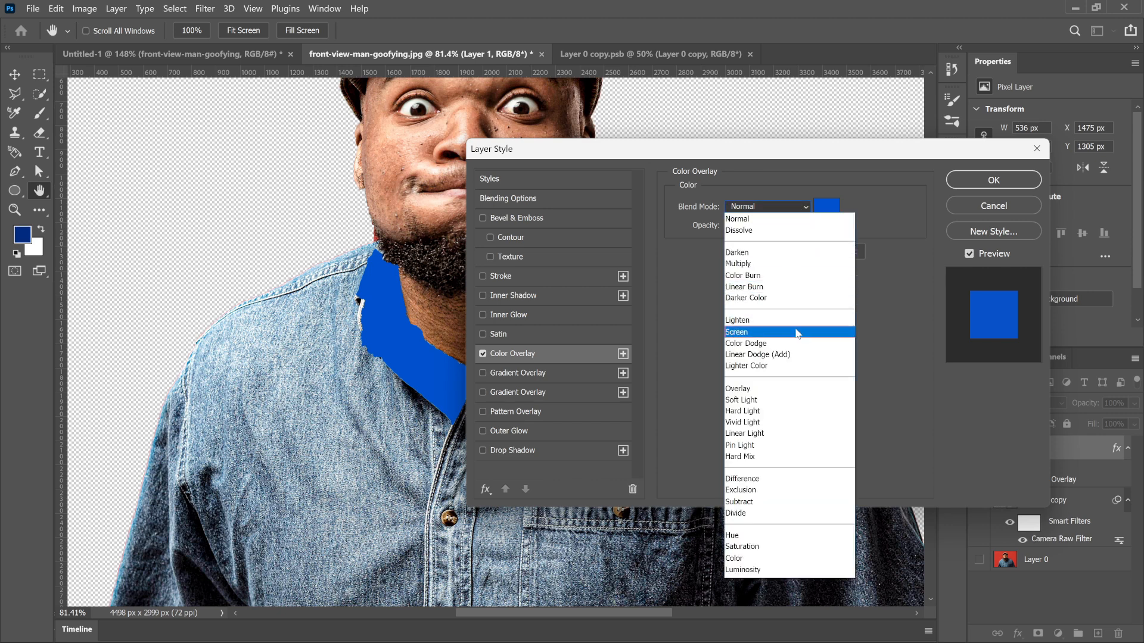
{"action": "left_click", "coordinate": [767, 558]}
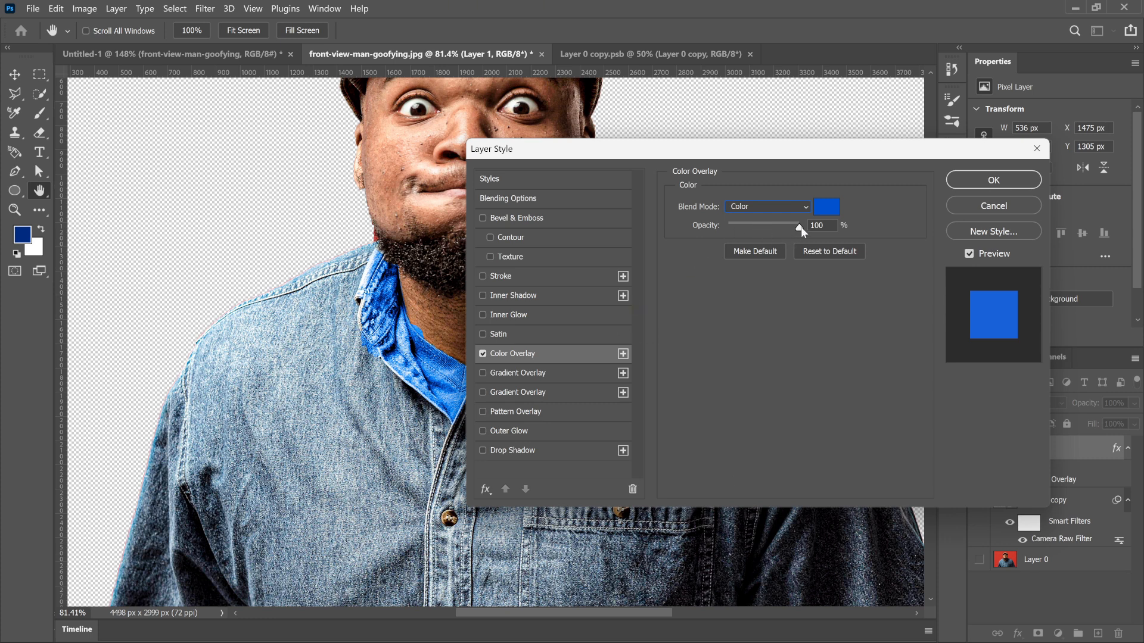
{"action": "left_click_drag", "start_coordinate": [799, 229], "coordinate": [754, 230]}
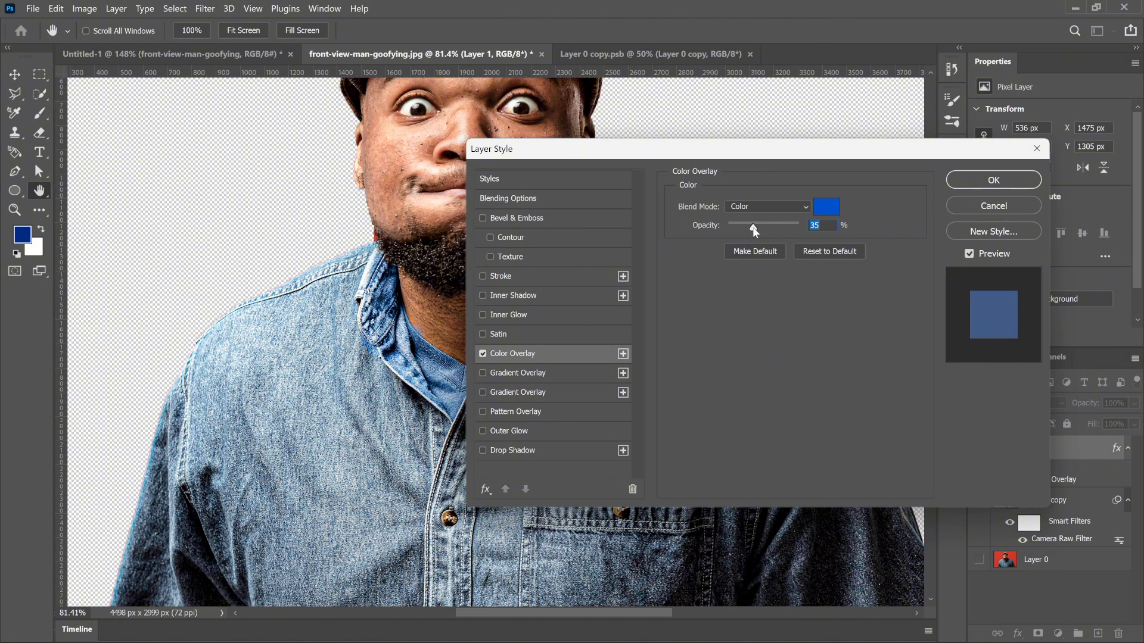
{"action": "left_click", "coordinate": [965, 180]}
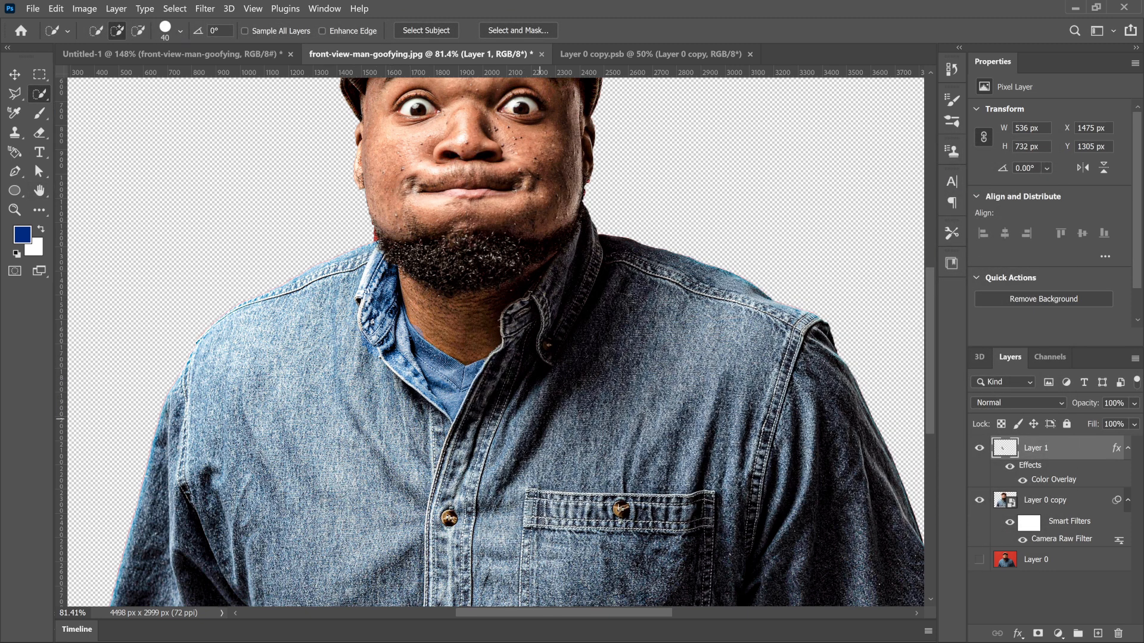
Step: Add a layer mask to Layer 1 and paint out the excess blue around the collar with a 125 px black brush
{"action": "left_click", "coordinate": [1038, 635]}
{"action": "key", "text": "b"}
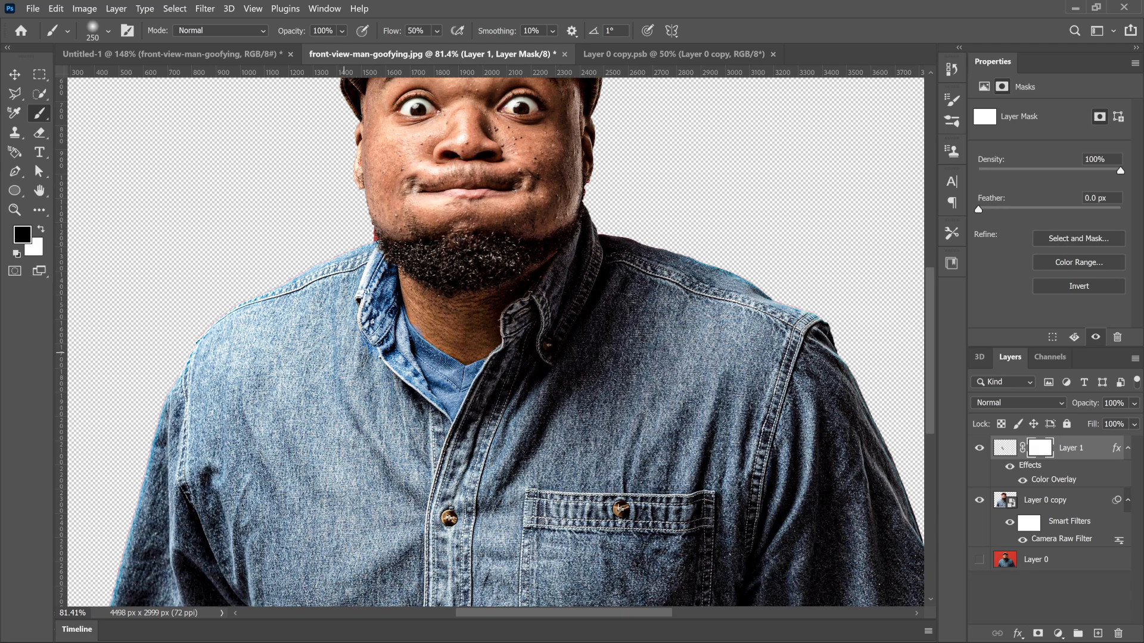
{"action": "scroll", "coordinate": [357, 346], "scroll_direction": "up", "scroll_amount": 5}
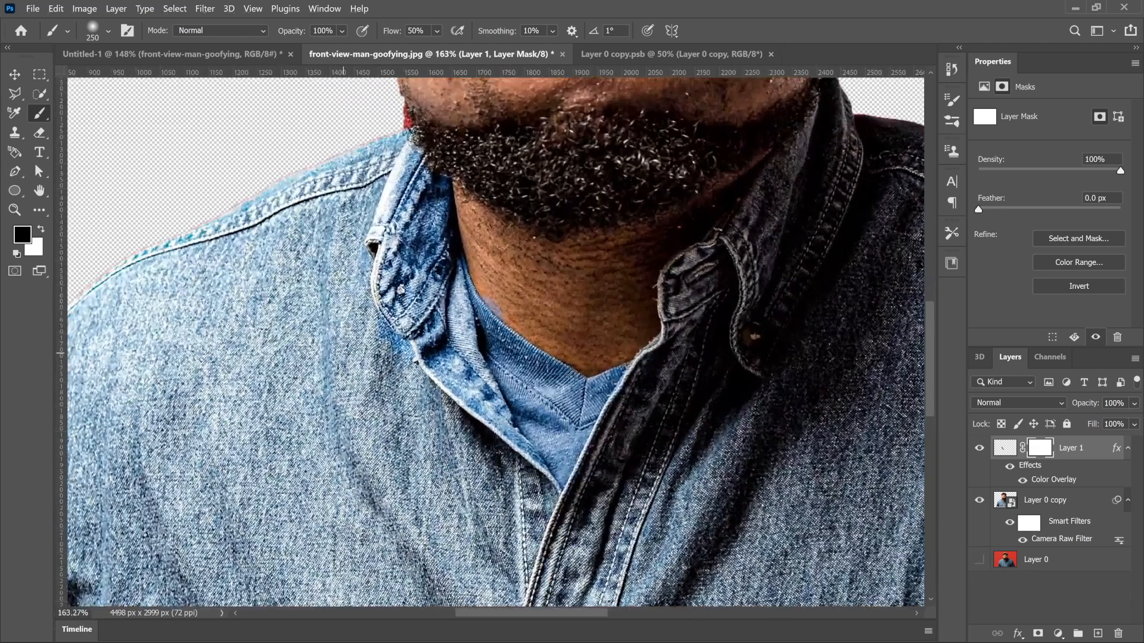
{"action": "key", "text": "bracketleft"}
{"action": "key", "text": "bracketleft"}
{"action": "key", "text": "bracketleft"}
{"action": "scroll", "coordinate": [394, 373], "scroll_direction": "down", "scroll_amount": 10}
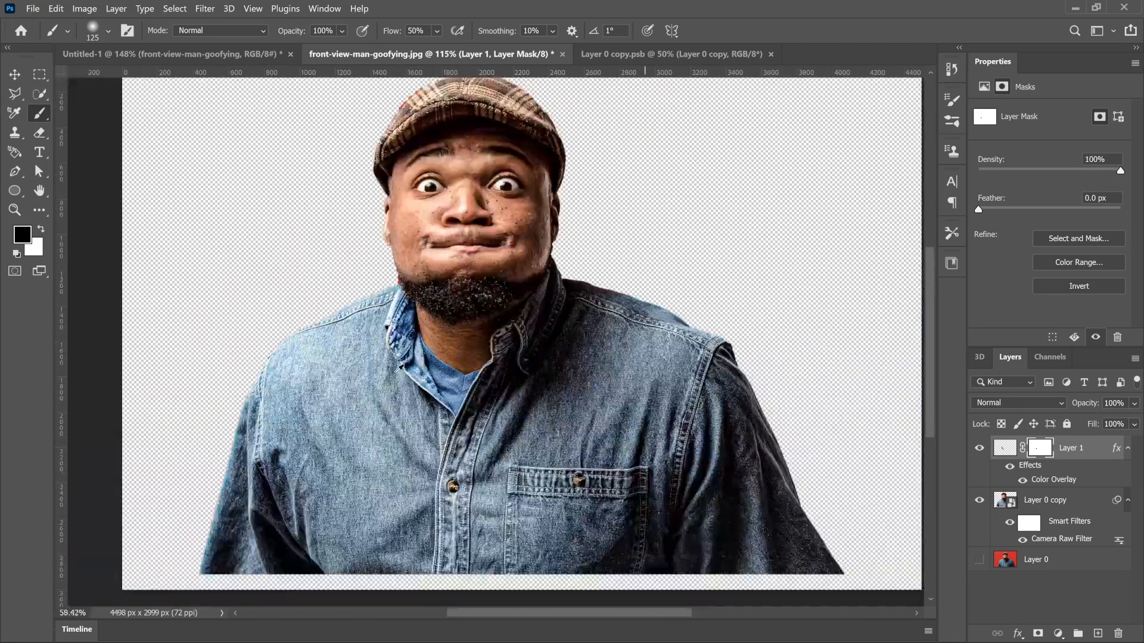
{"action": "scroll", "coordinate": [394, 374], "scroll_direction": "up", "scroll_amount": 2}
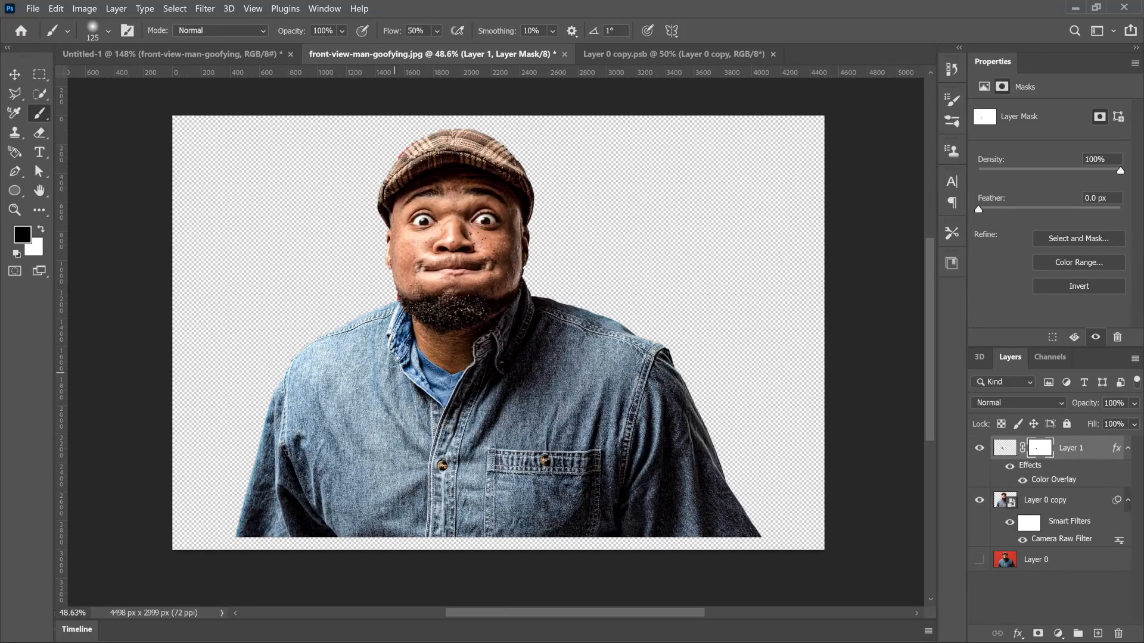
Step: Set the blend mode of the masked collar and undershirt layer to Soft Light and deselect all layers
{"action": "key", "text": "v"}
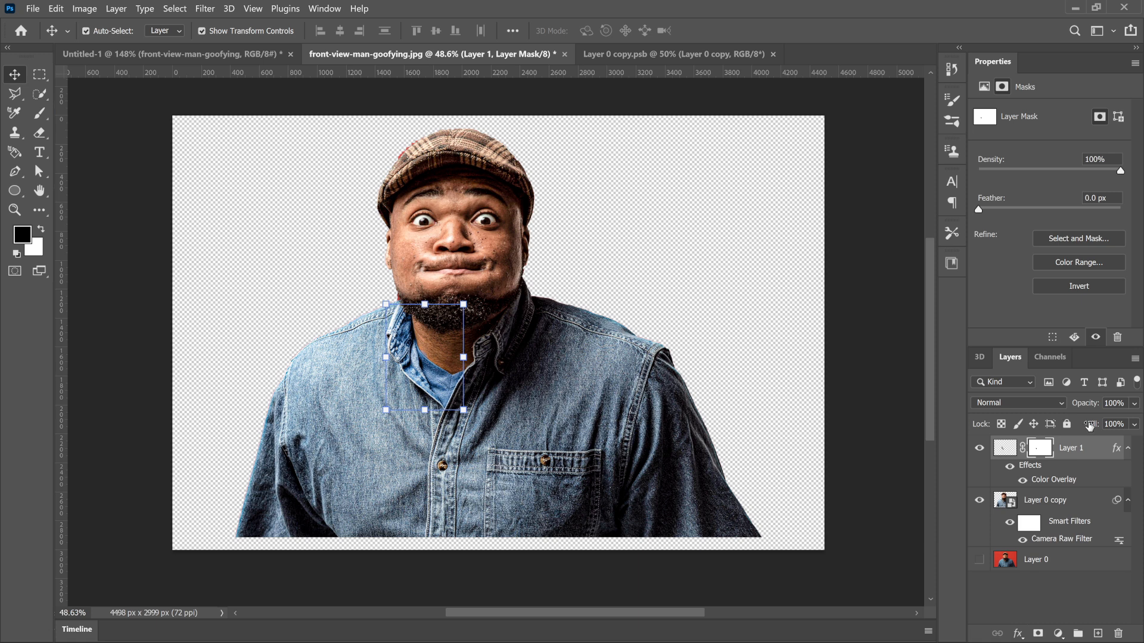
{"action": "left_click", "coordinate": [1049, 402]}
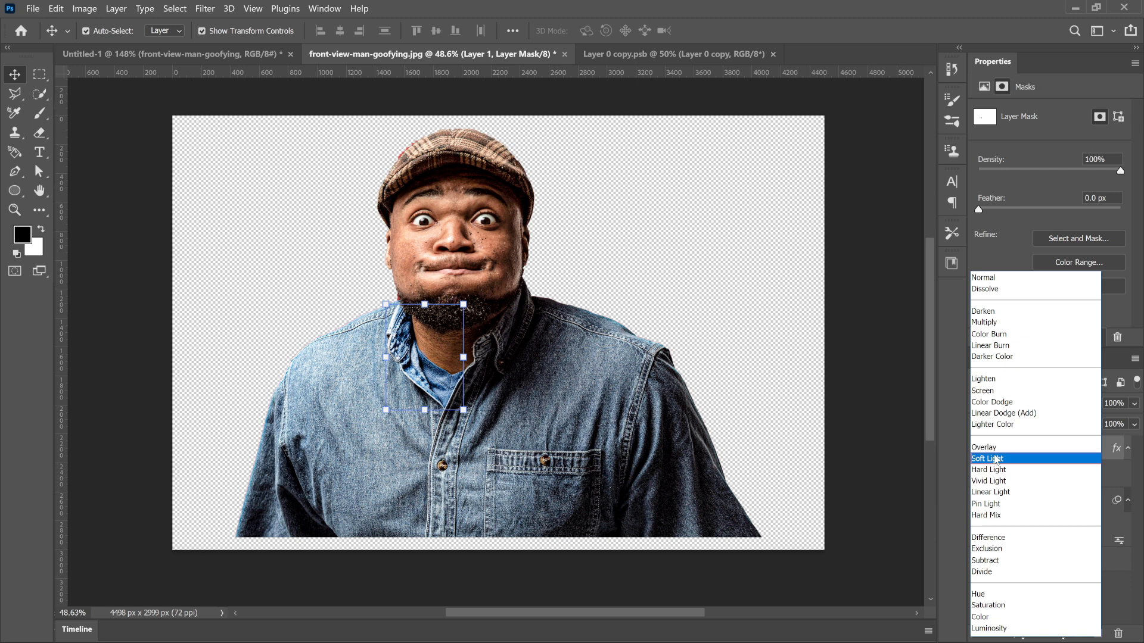
{"action": "left_click", "coordinate": [995, 459]}
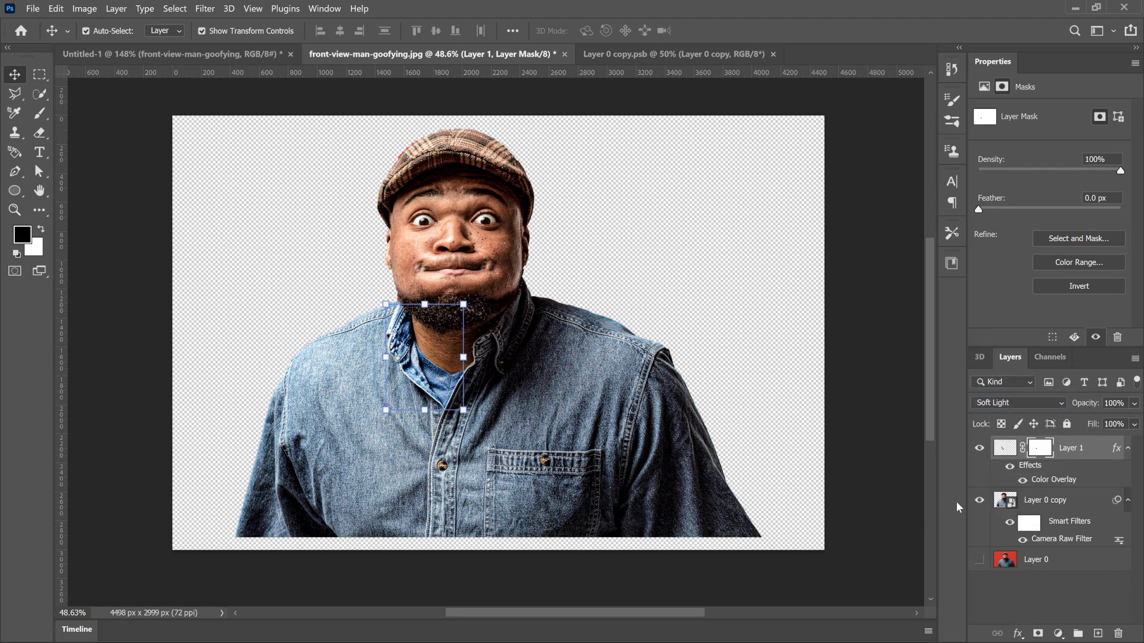
{"action": "left_click", "coordinate": [1040, 614]}
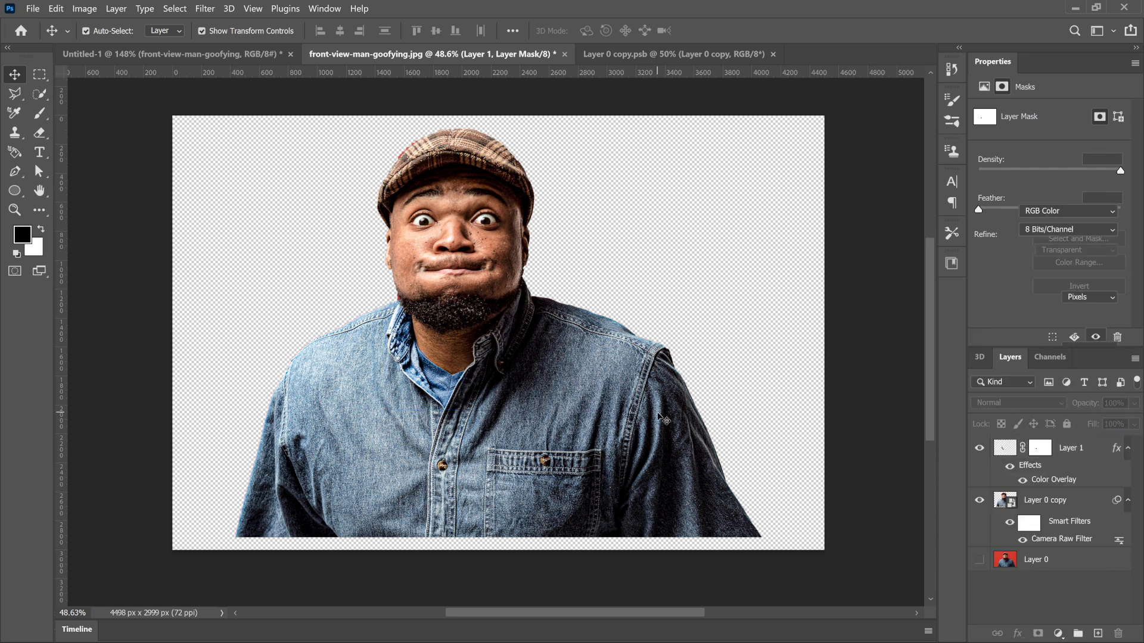